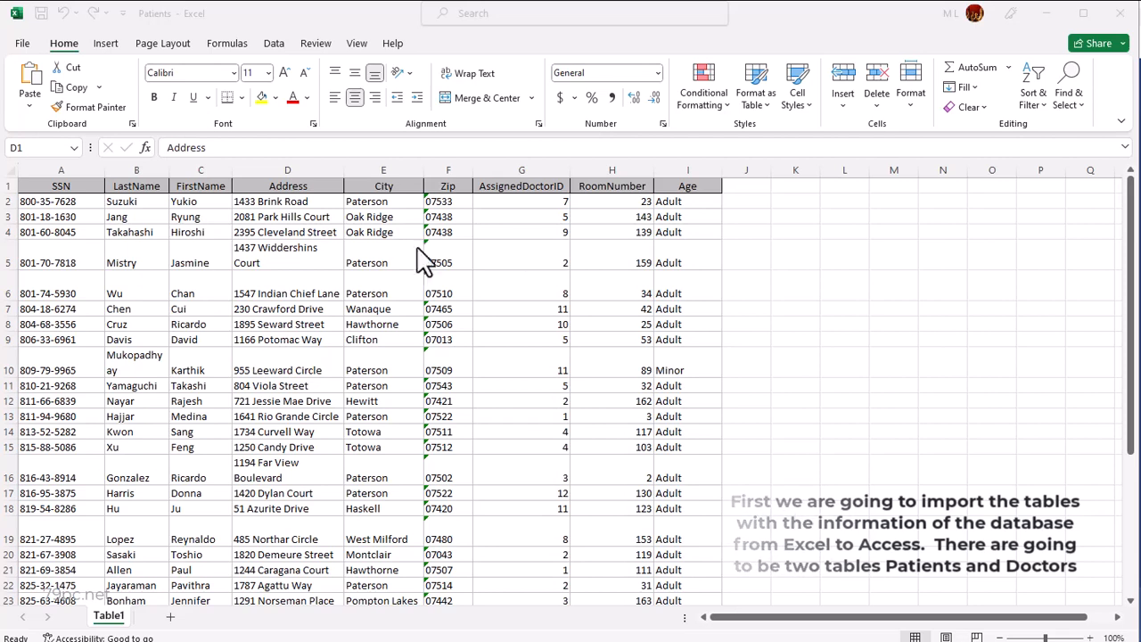
- Switch to Access and create a blank database named hospital
left_click(374, 32)
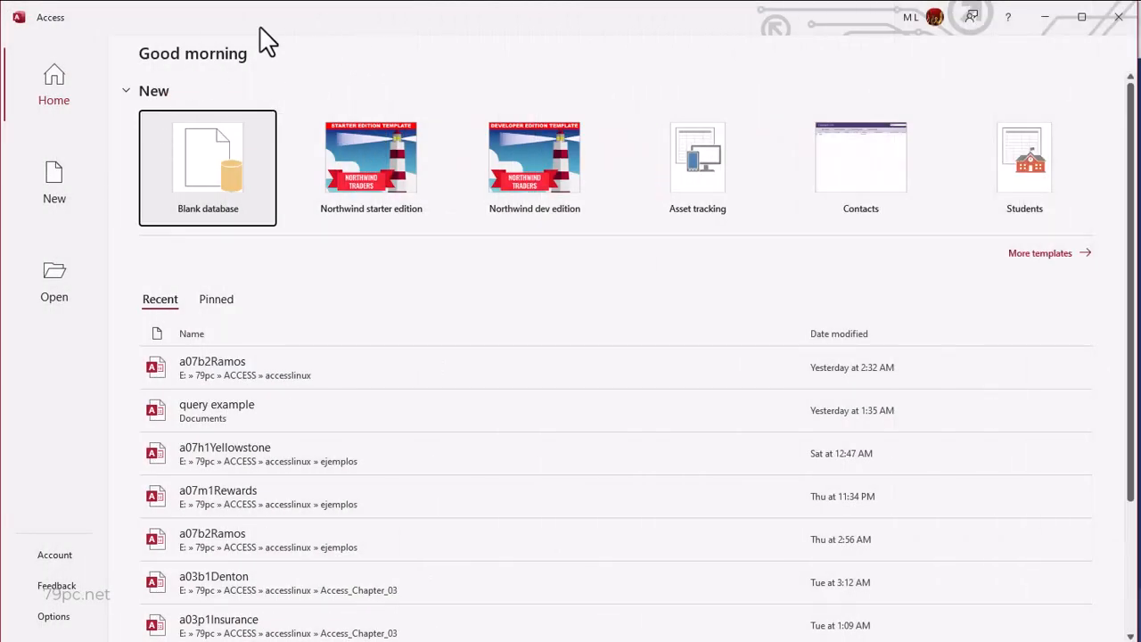
left_click(53, 196)
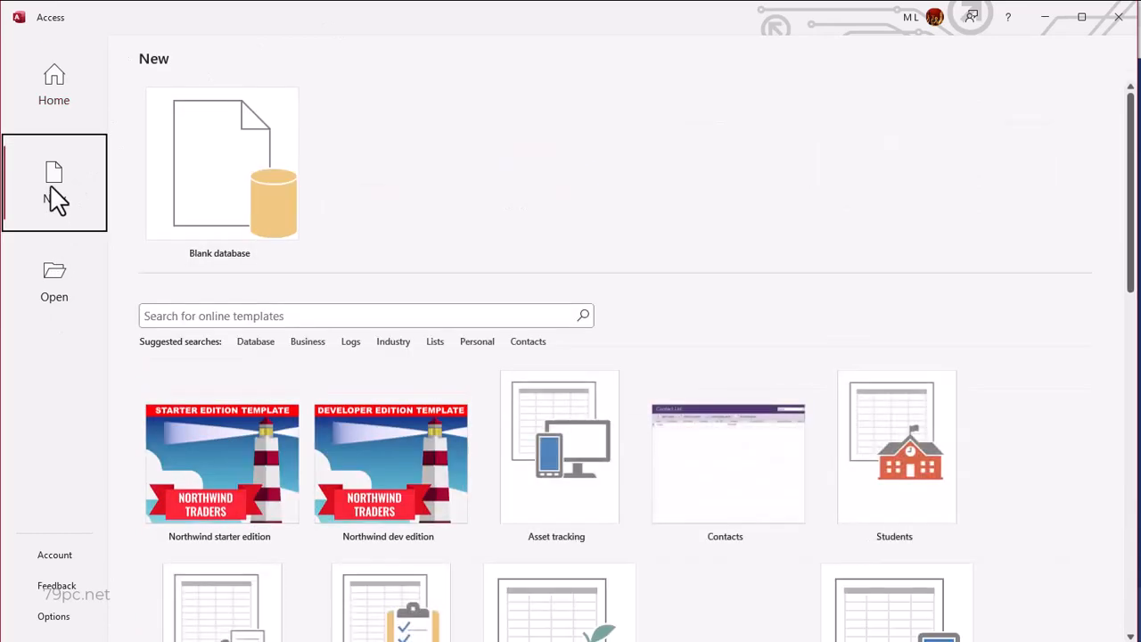
left_click(223, 178)
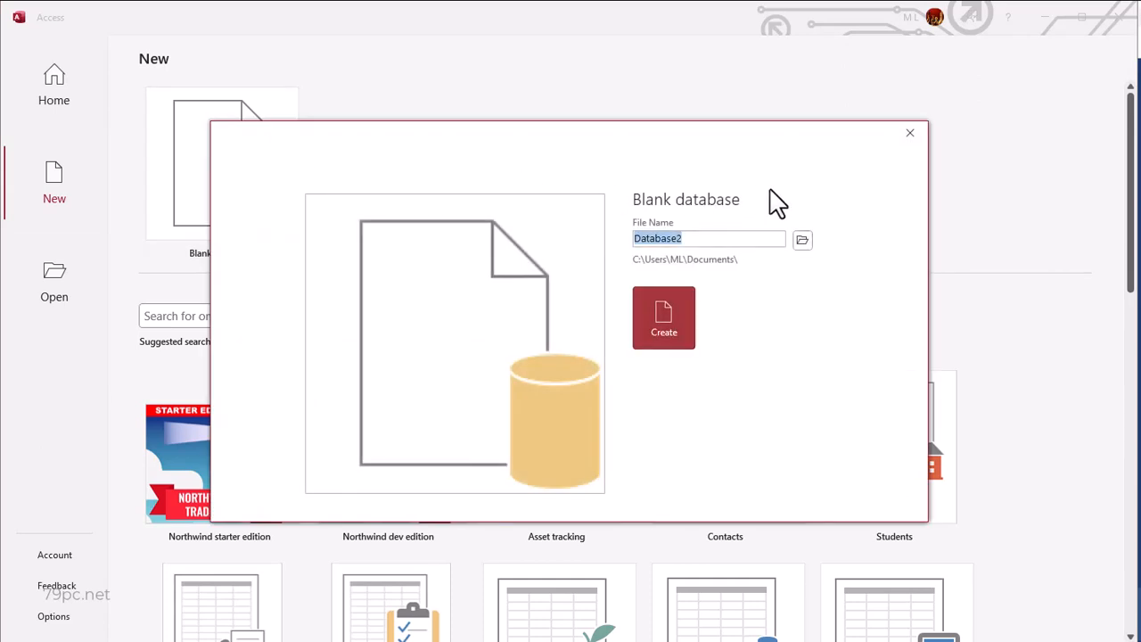
key("BackSpace")
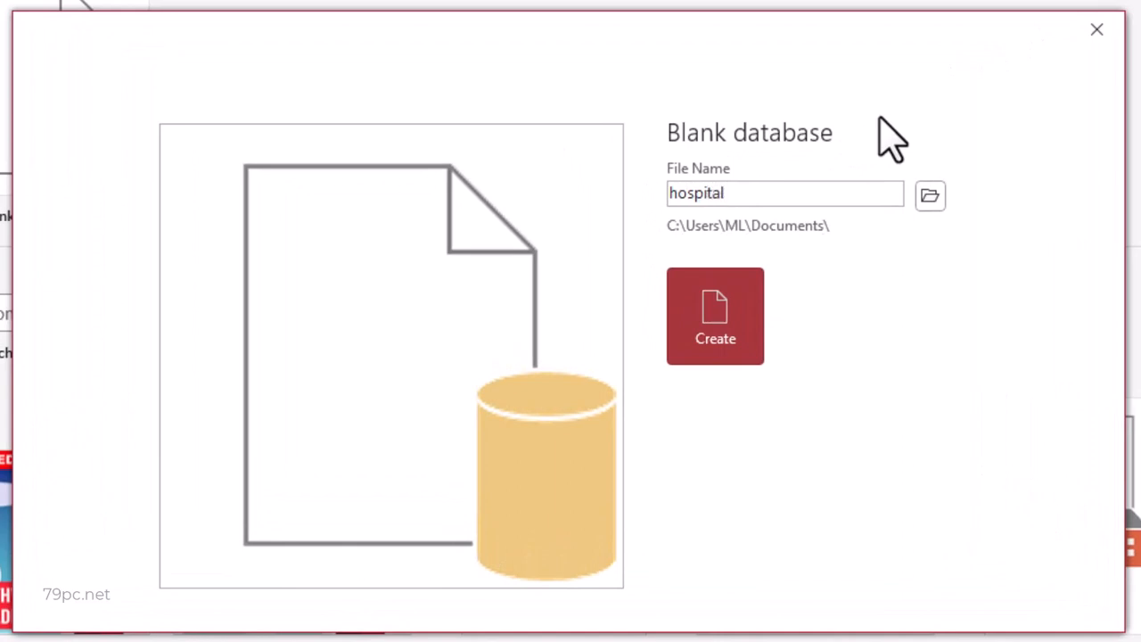
left_click(716, 316)
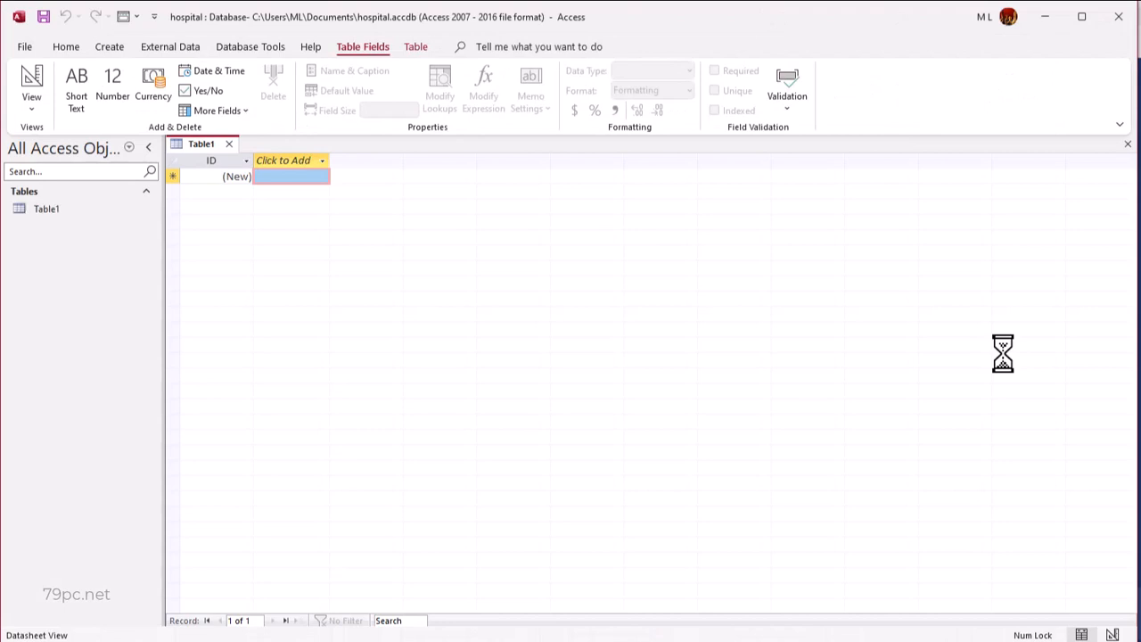
- Start an Excel import into a new table, using Patients.xlsx from the Access training folder as the source
left_click(175, 46)
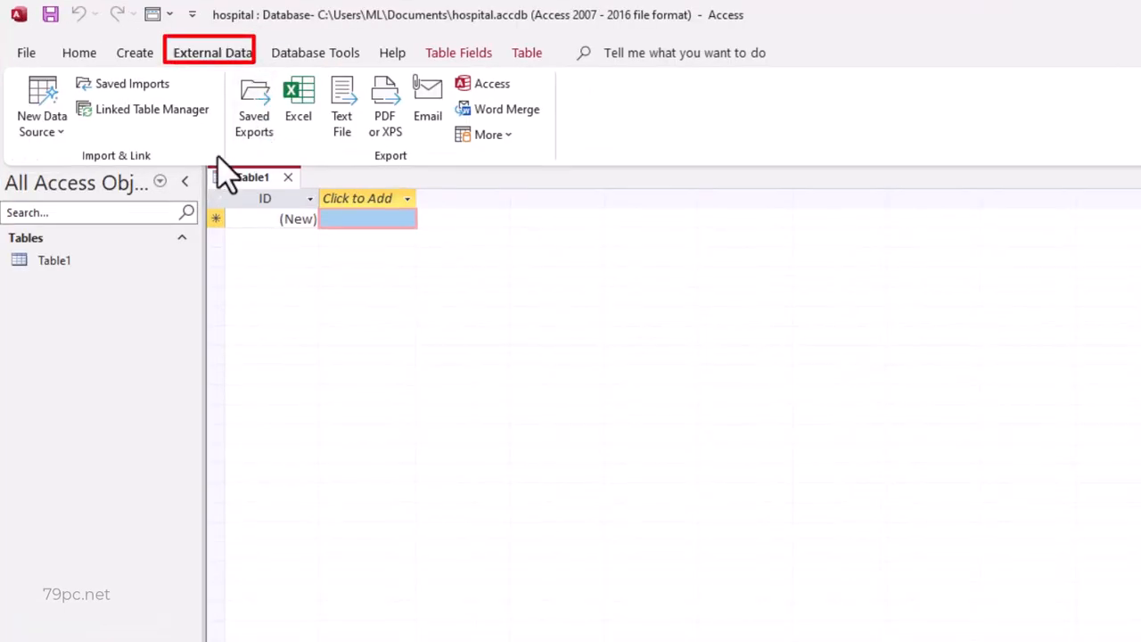
left_click(60, 141)
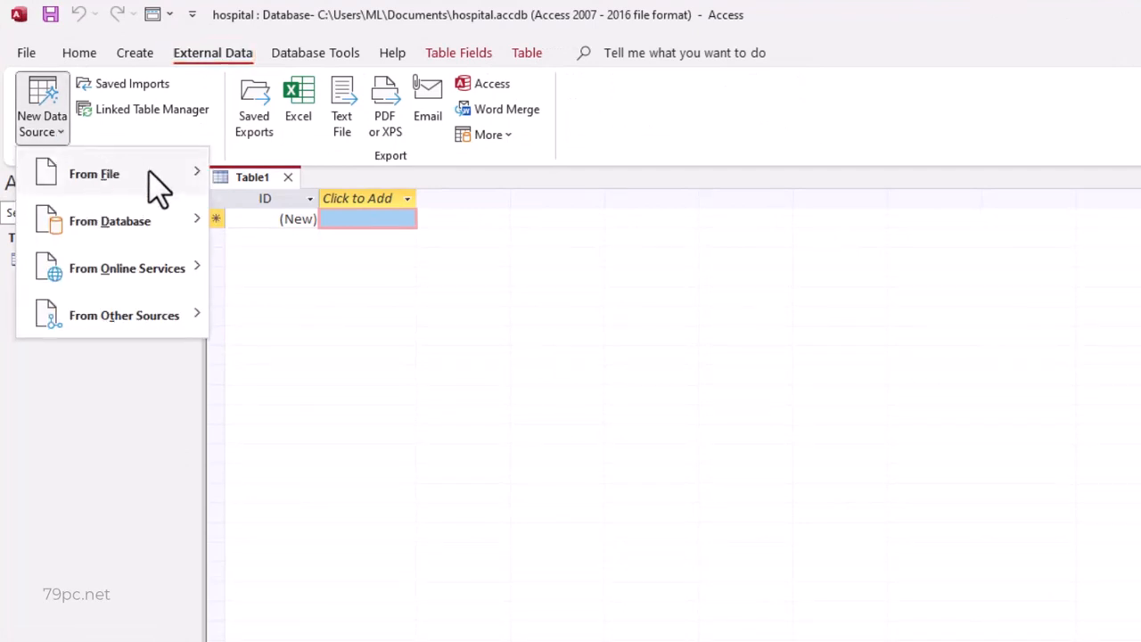
mouse_move(185, 181)
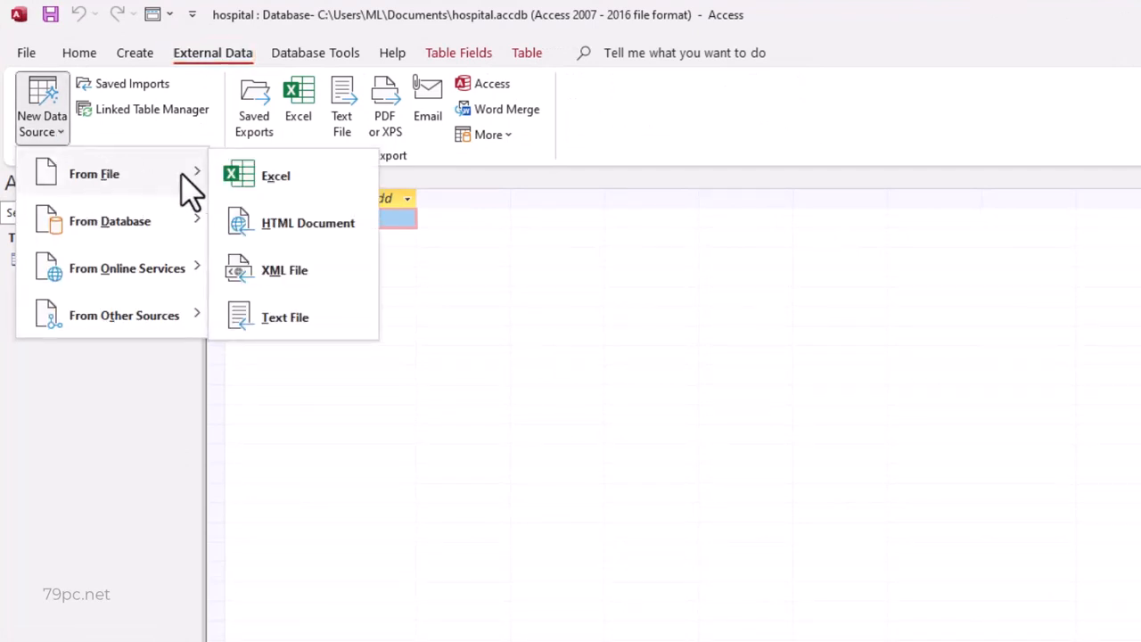
left_click(328, 189)
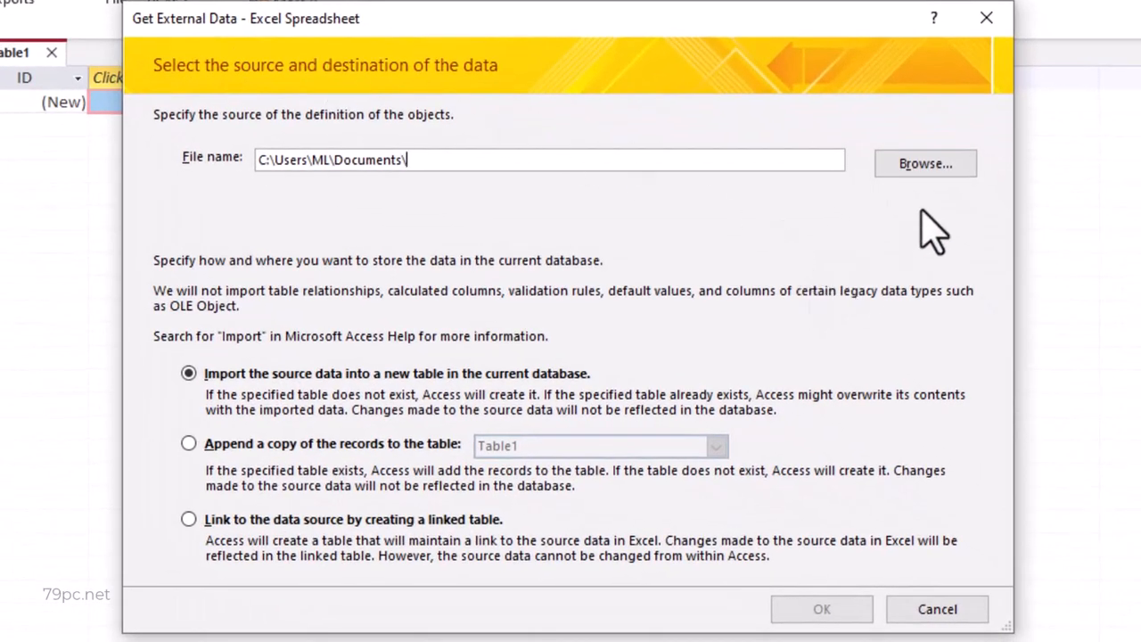
left_click(945, 176)
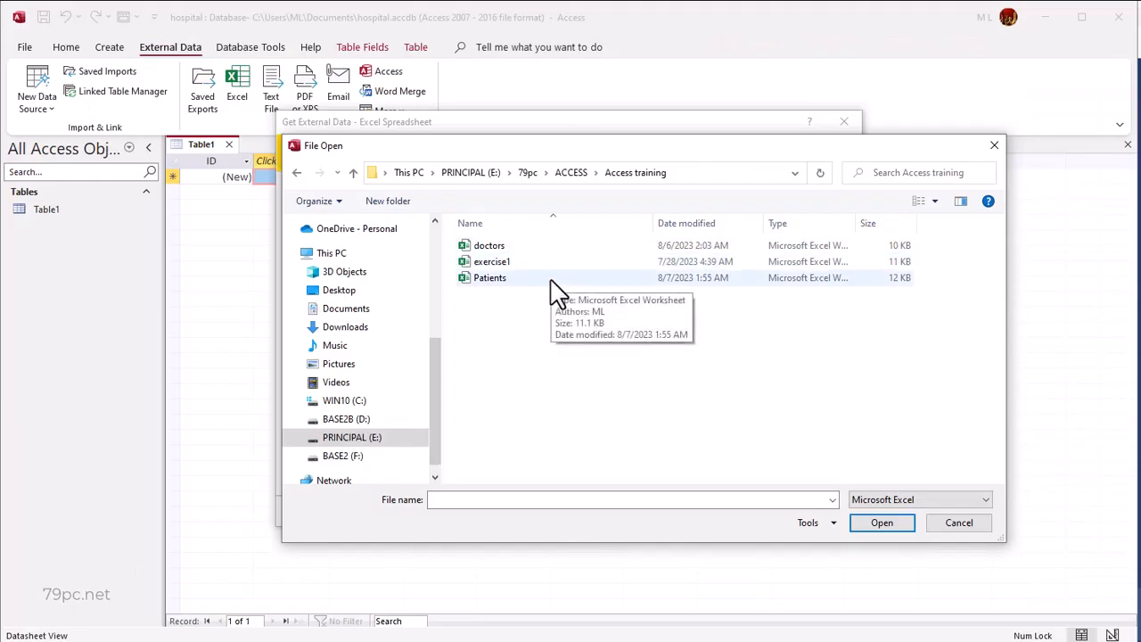
left_click(553, 280)
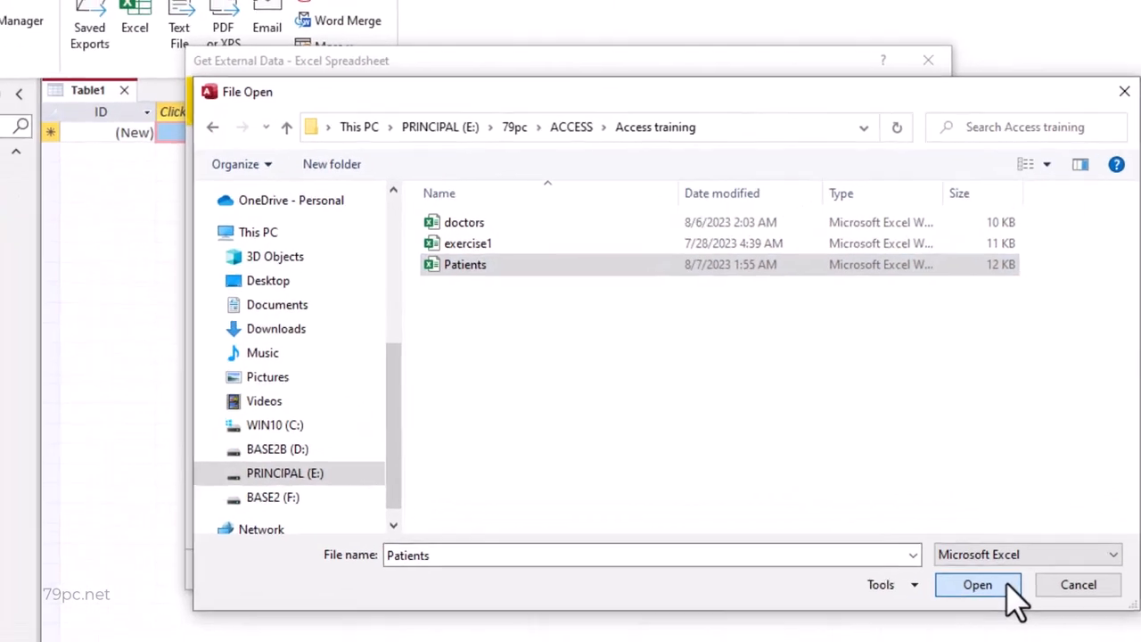
left_click(906, 524)
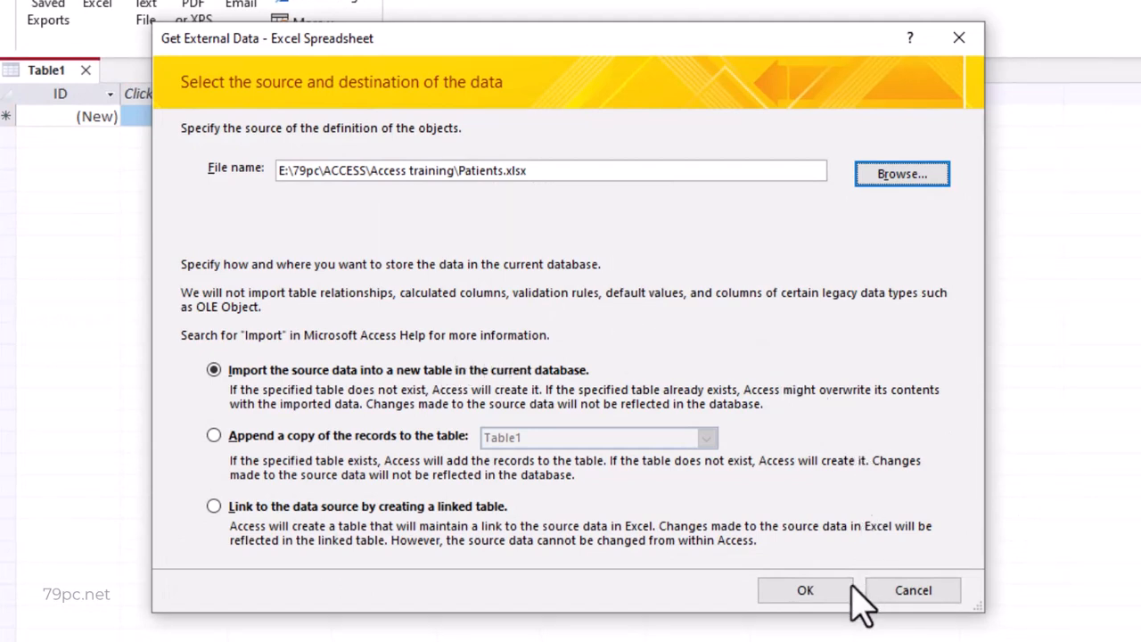
left_click(817, 592)
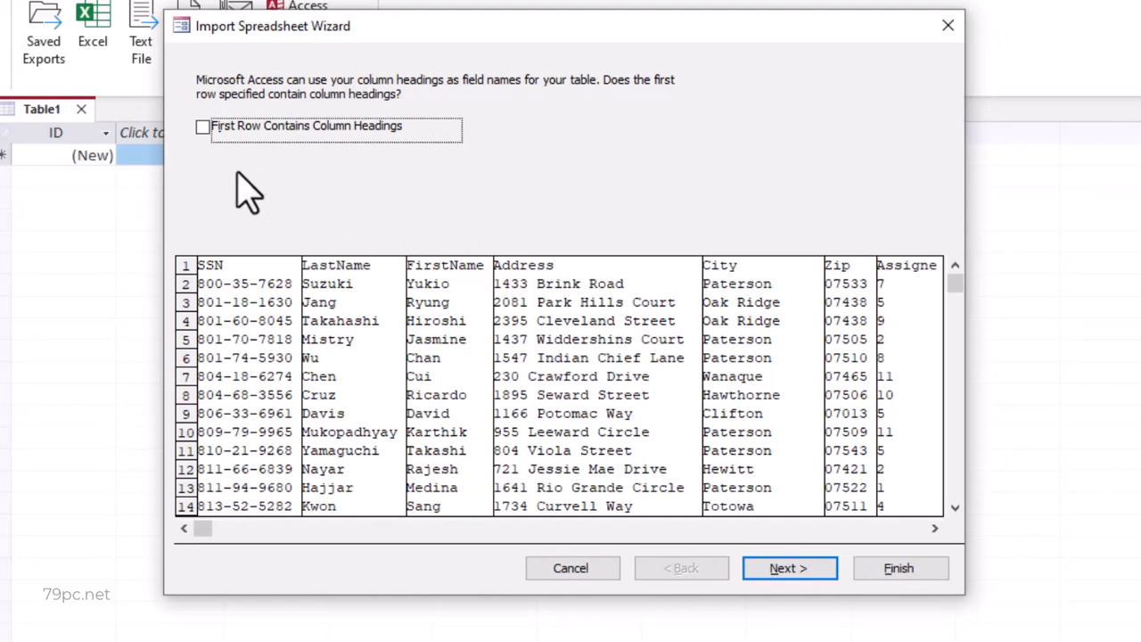
- Use the sheet's first row as column headings and make the SSN field the primary key
left_click(204, 127)
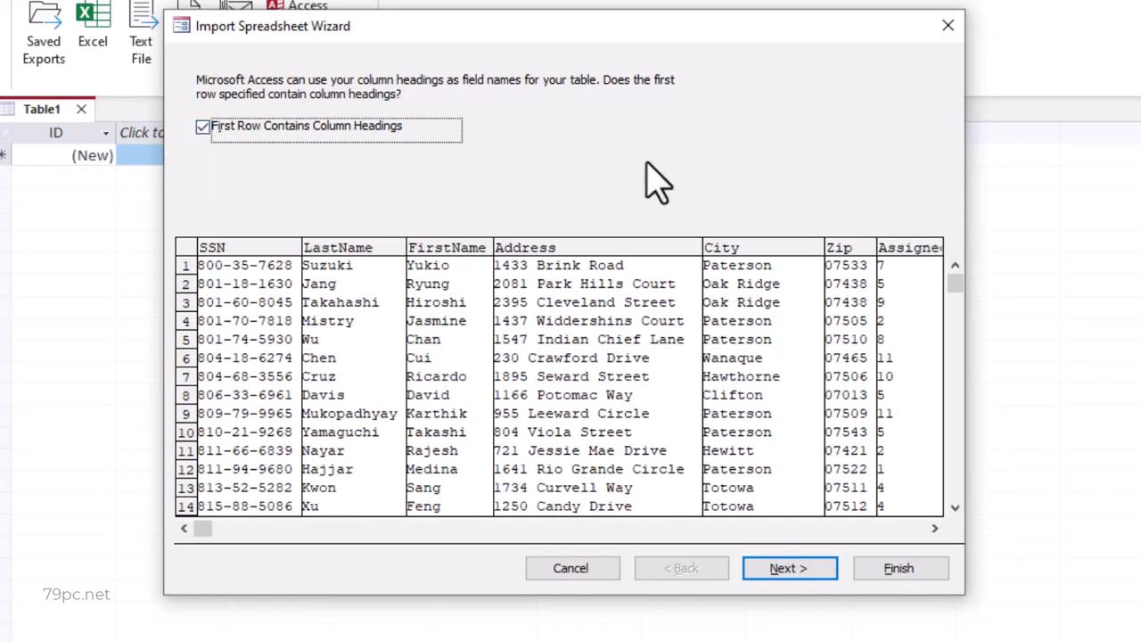
left_click(815, 566)
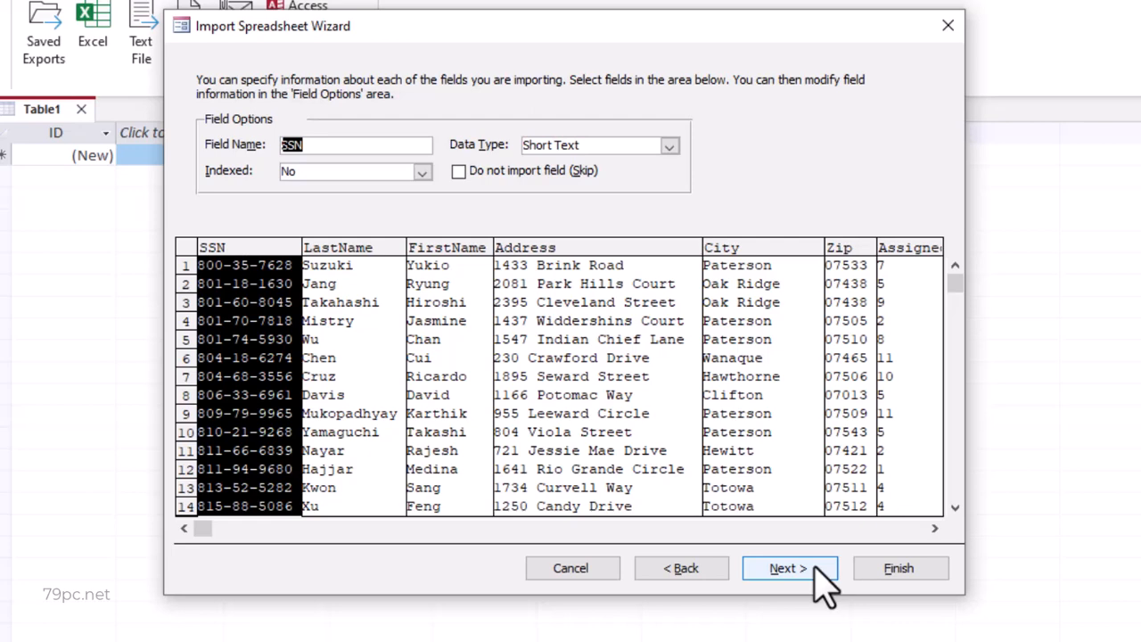
left_click(825, 585)
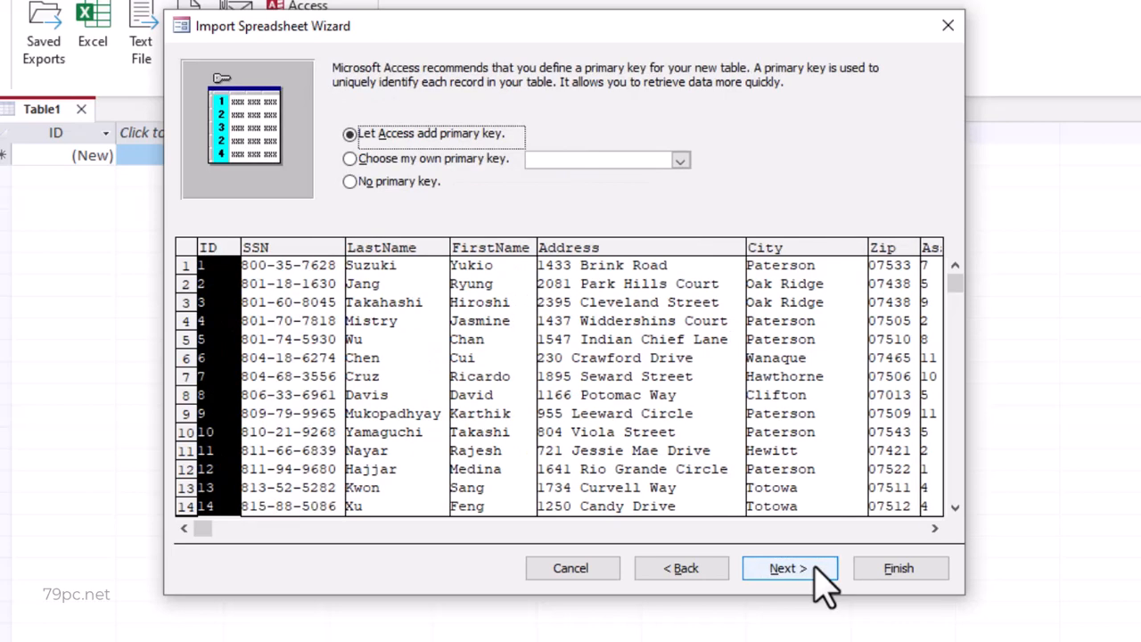
left_click(350, 159)
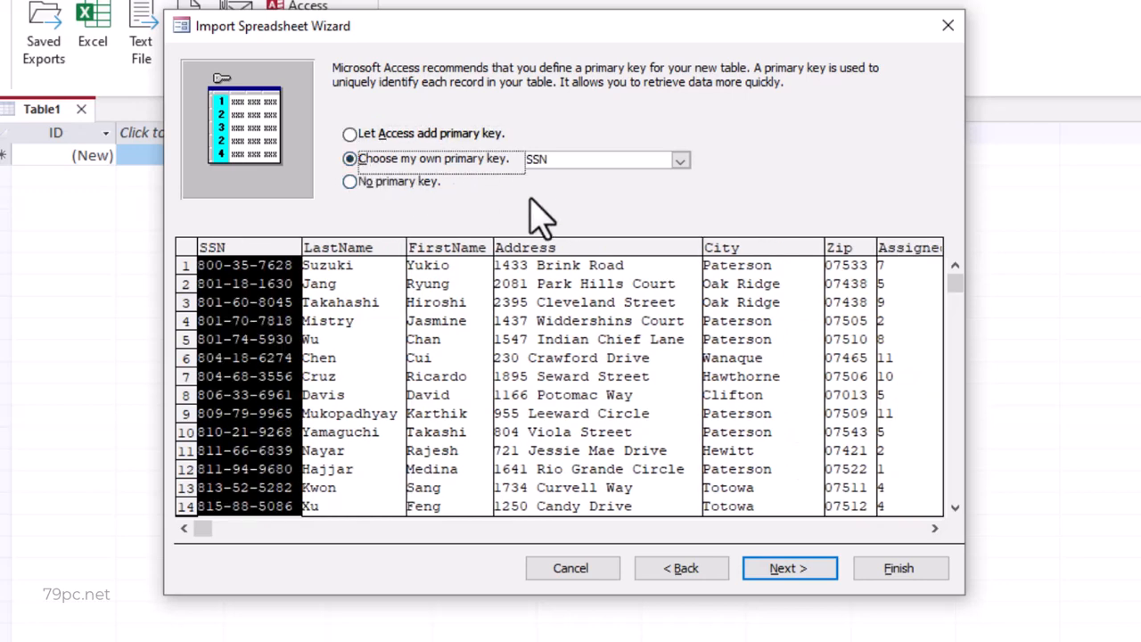
left_click(785, 571)
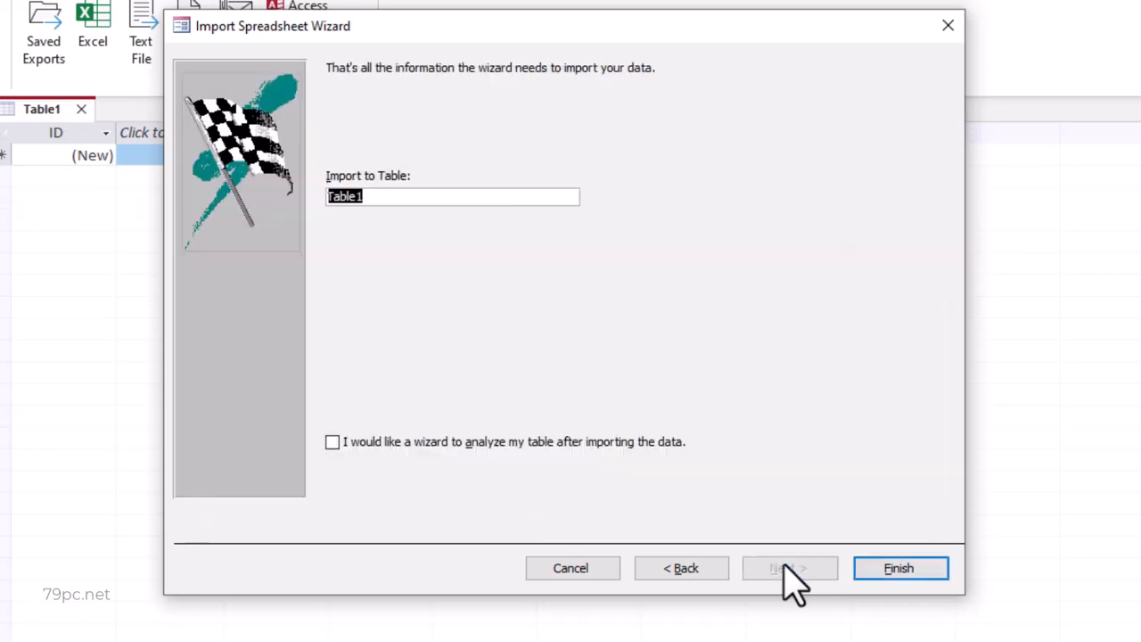
- Name the destination table patients and finish the import without saving the import steps
type("patients")
left_click(899, 569)
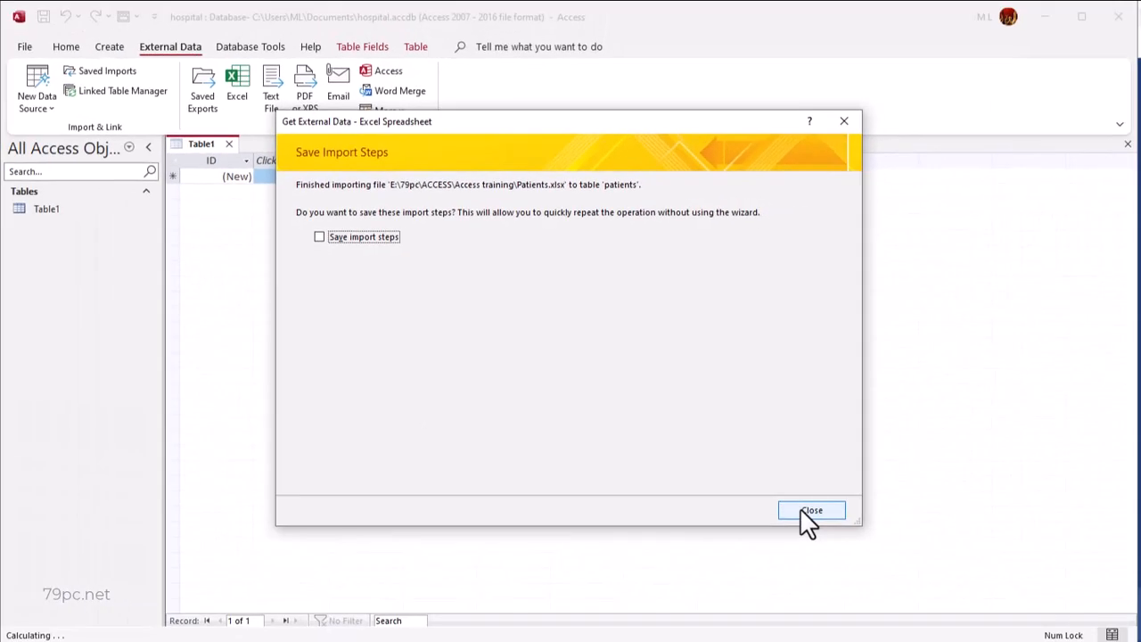
left_click(807, 513)
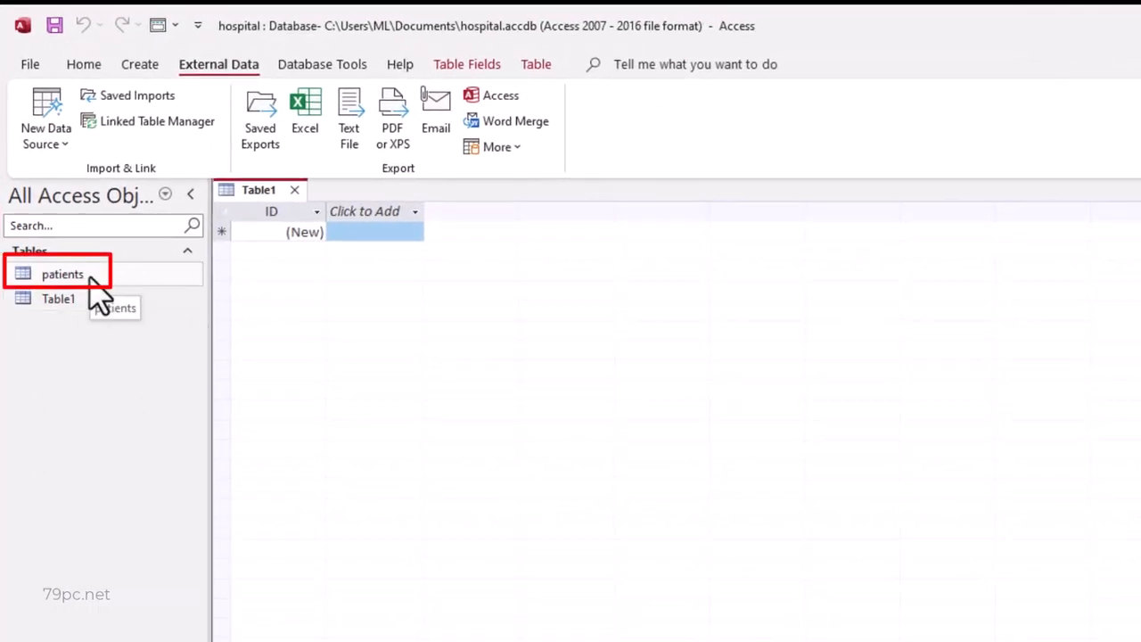
- Open the patients table and look through its imported records
double_click(89, 280)
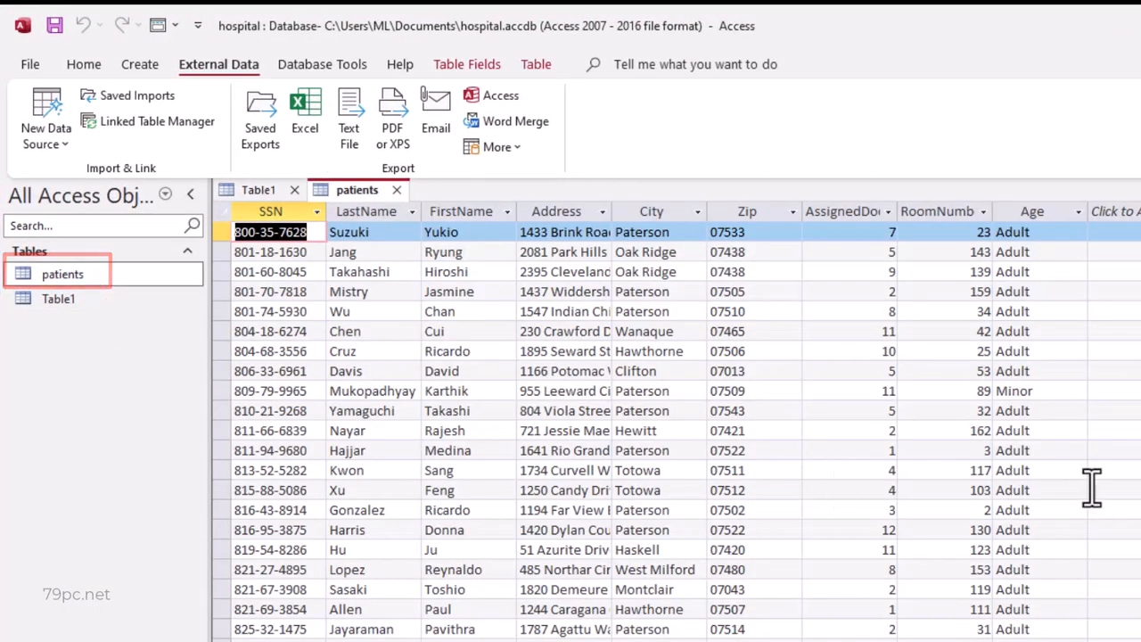
scroll(1077, 504, "down", 5)
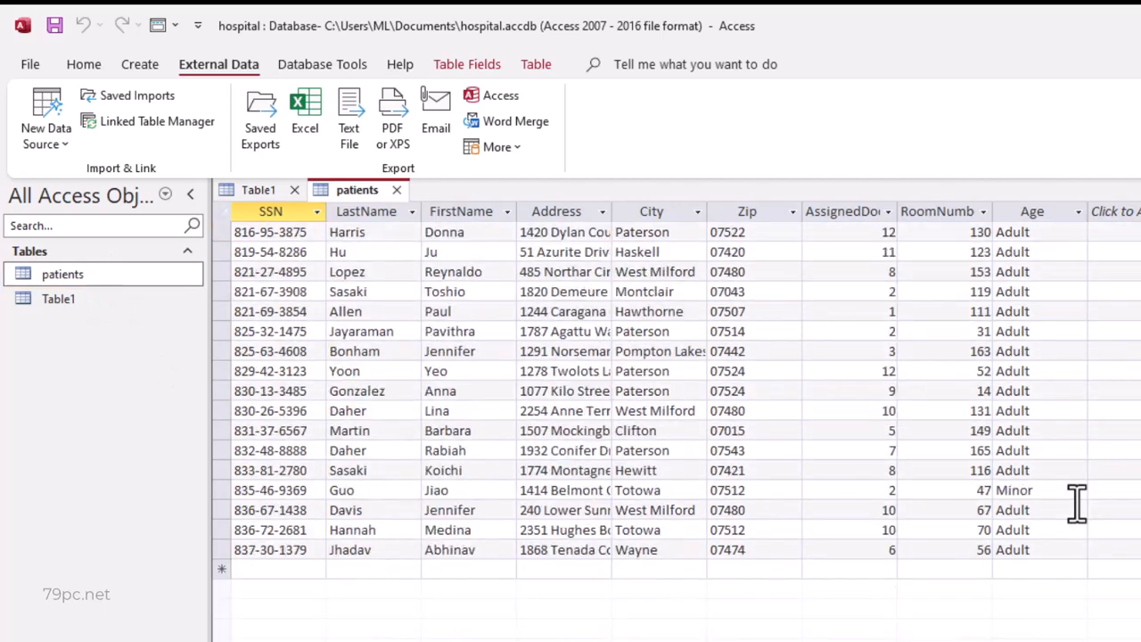
scroll(1077, 503, "up", 5)
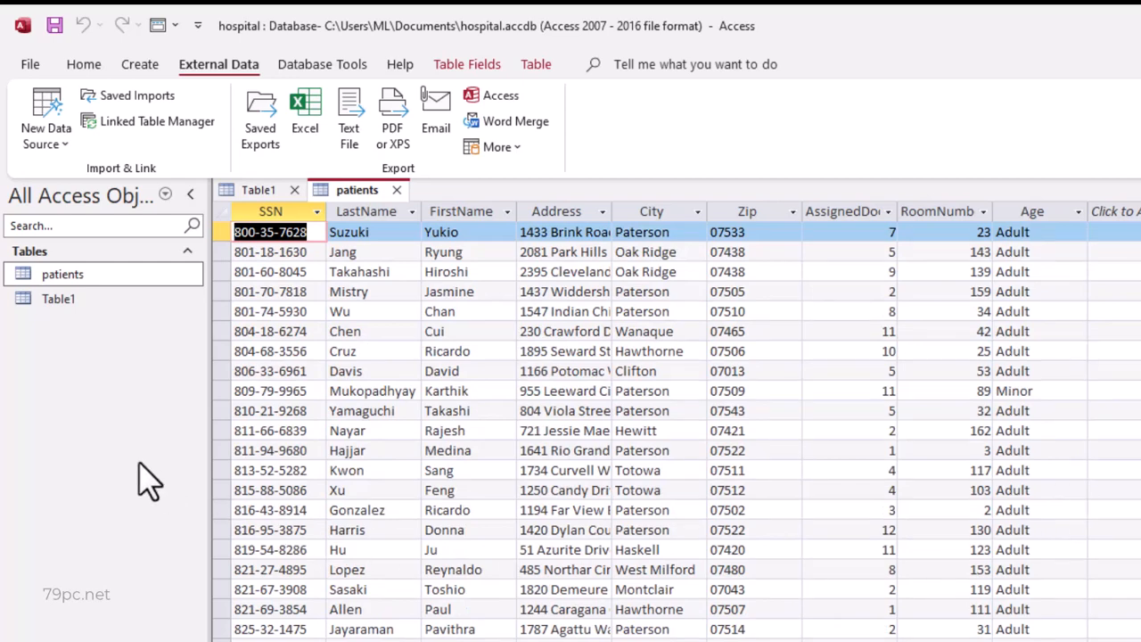
- Start another Excel import into a new table, using doctors.xlsx from the Access training folder as the source
left_click(54, 129)
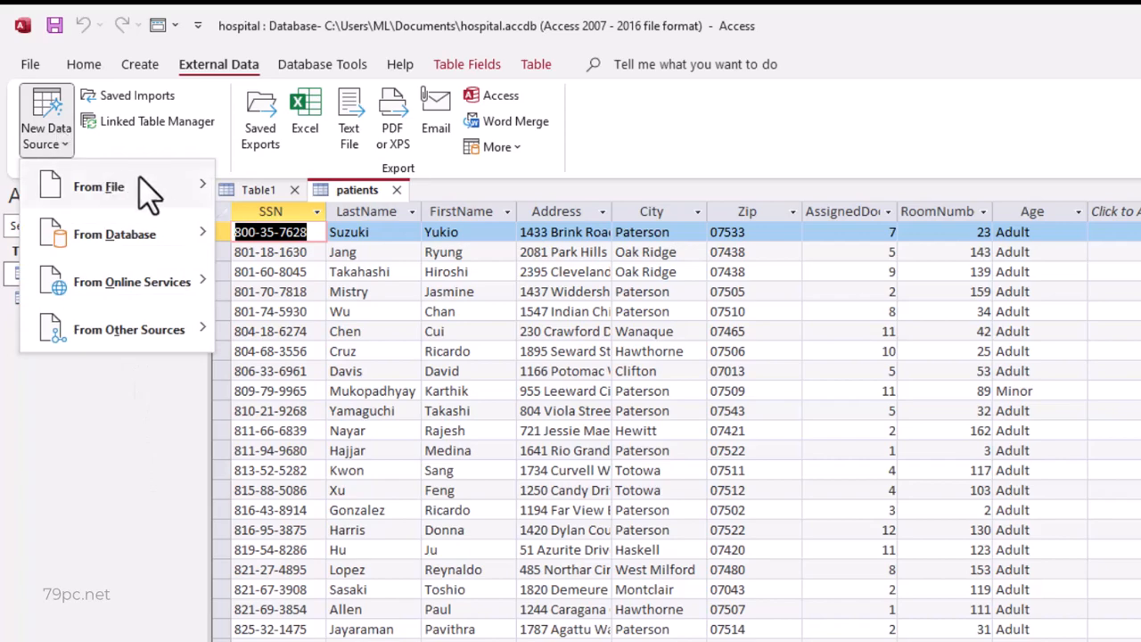
mouse_move(150, 184)
left_click(319, 190)
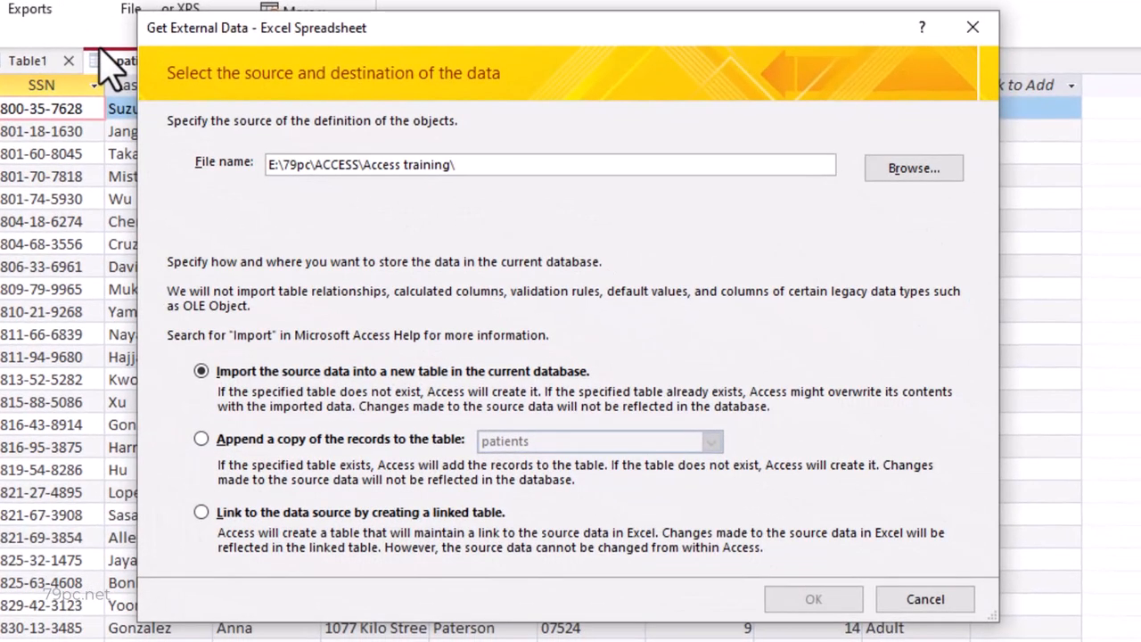
left_click(905, 174)
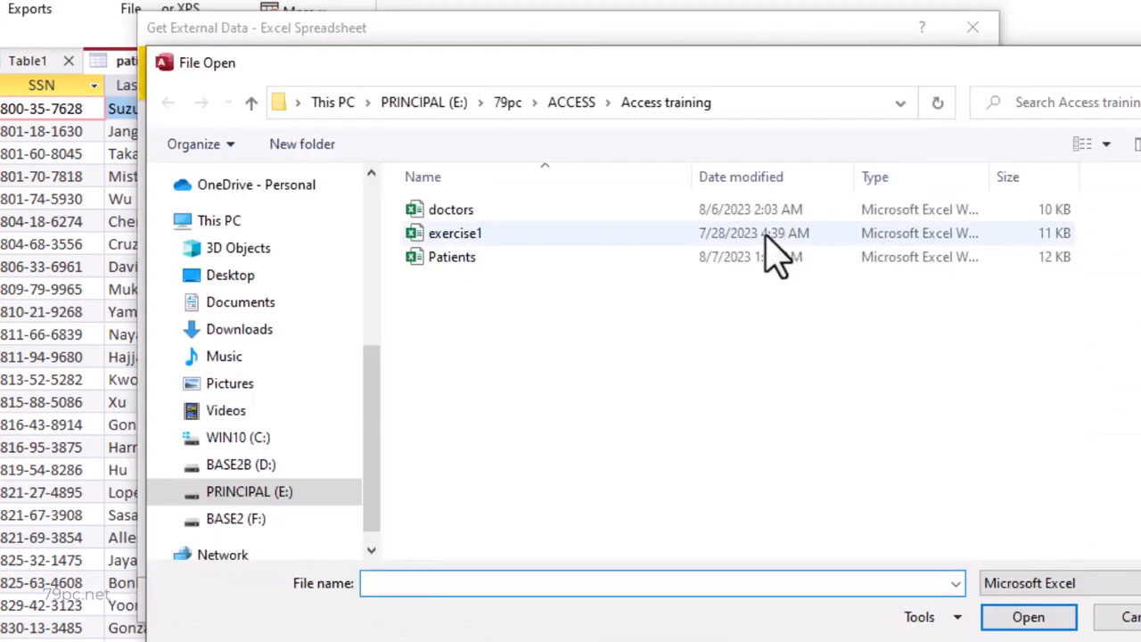
left_click(478, 214)
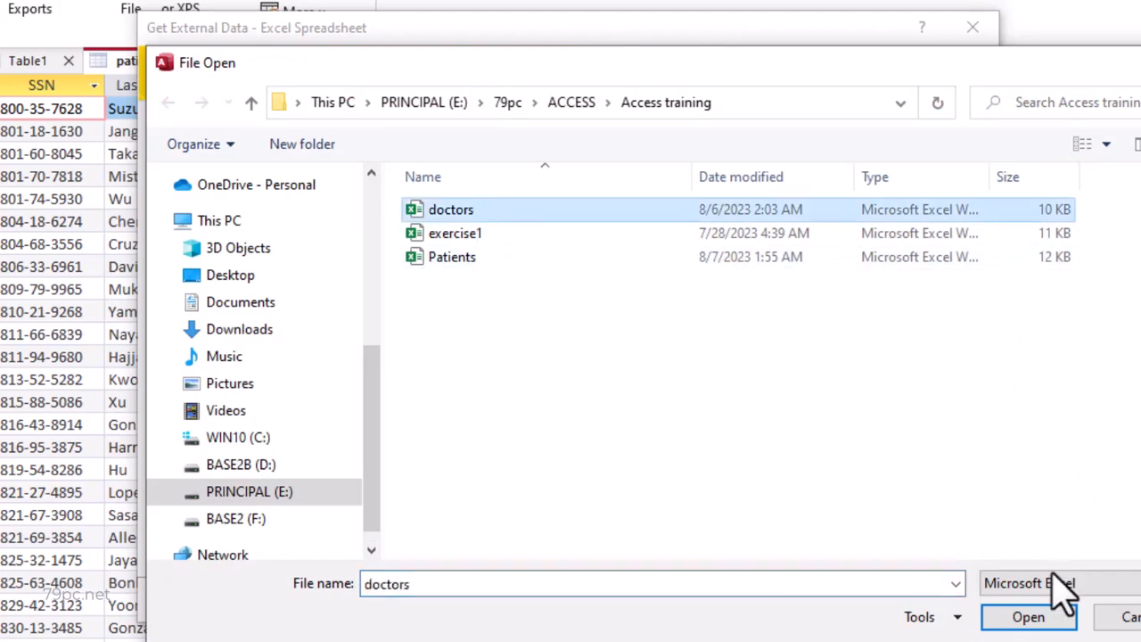
left_click(1030, 617)
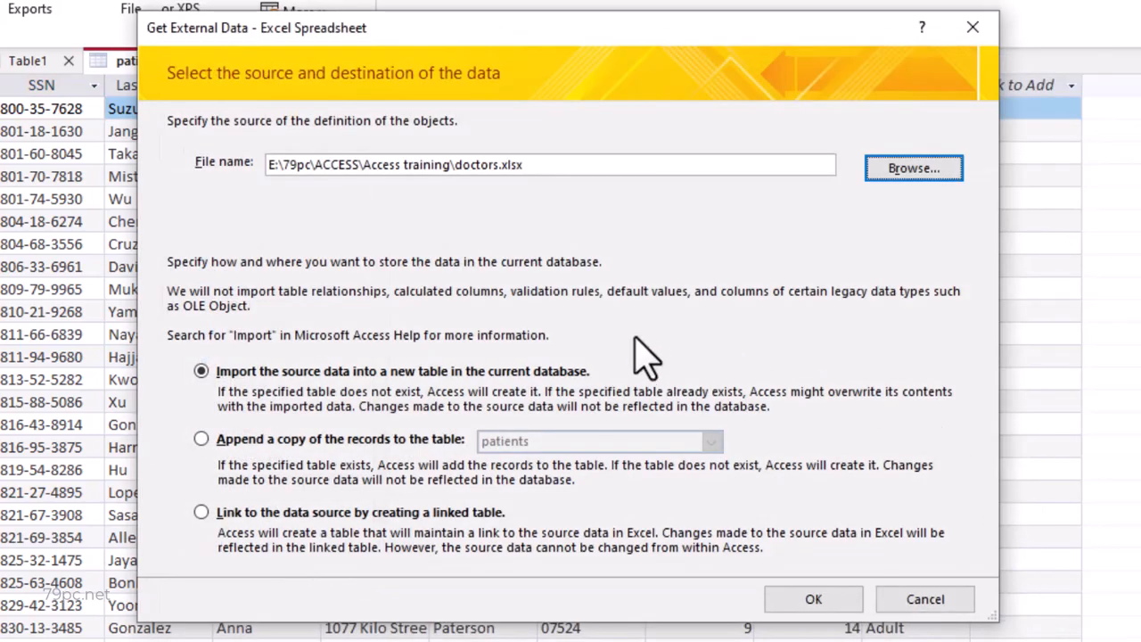
left_click(835, 603)
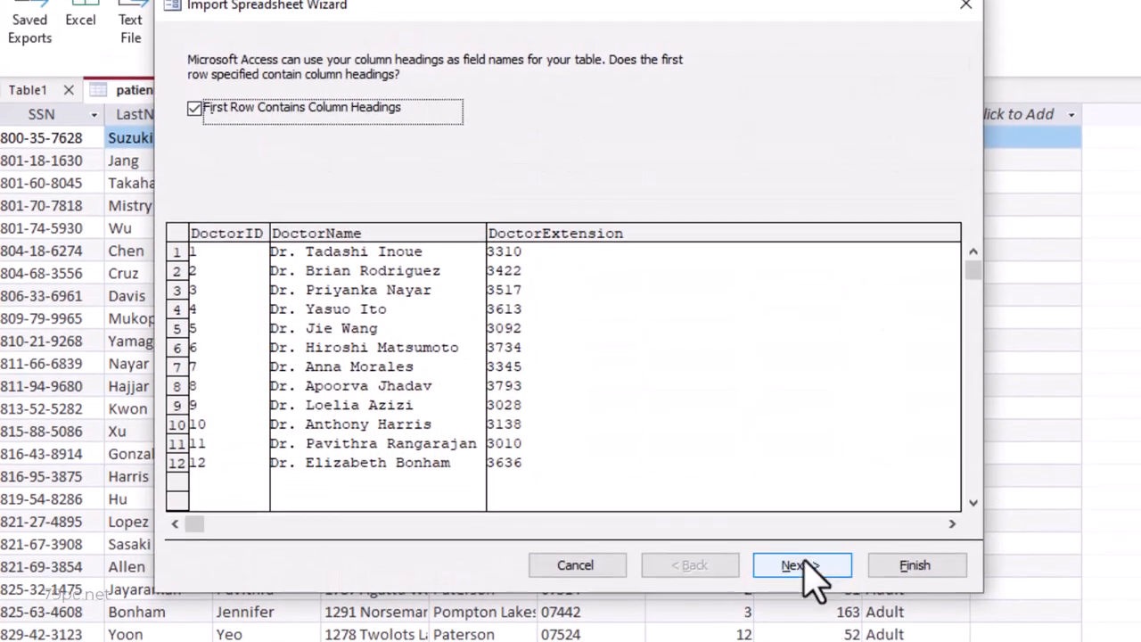
- Import the doctors sheet with DoctorID as the primary key into a table named doctors
left_click(794, 566)
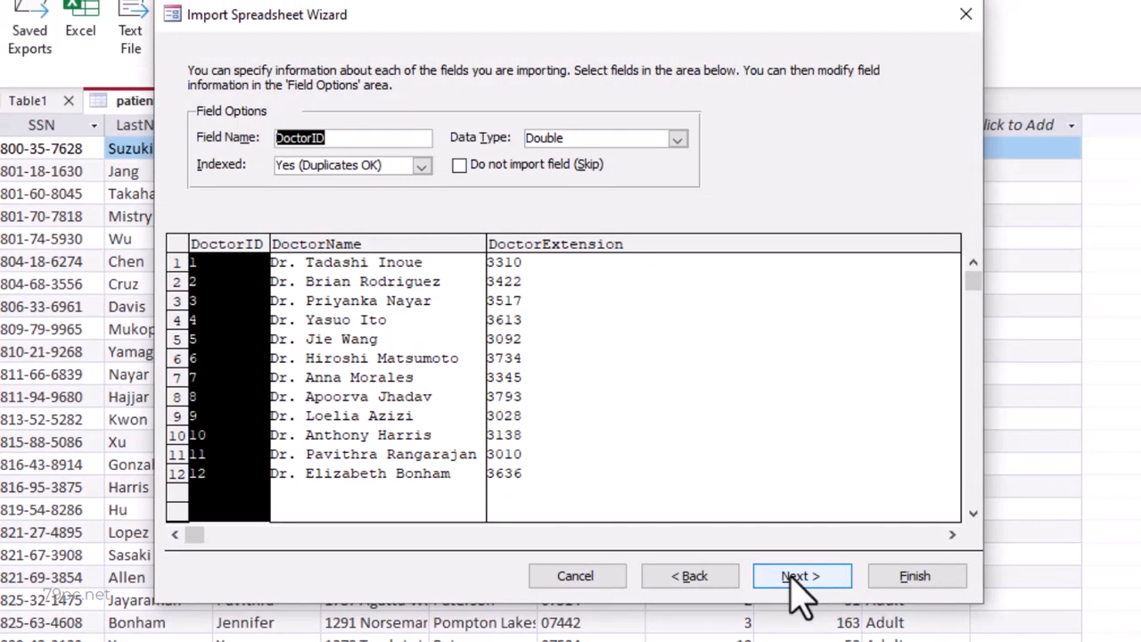
left_click(790, 578)
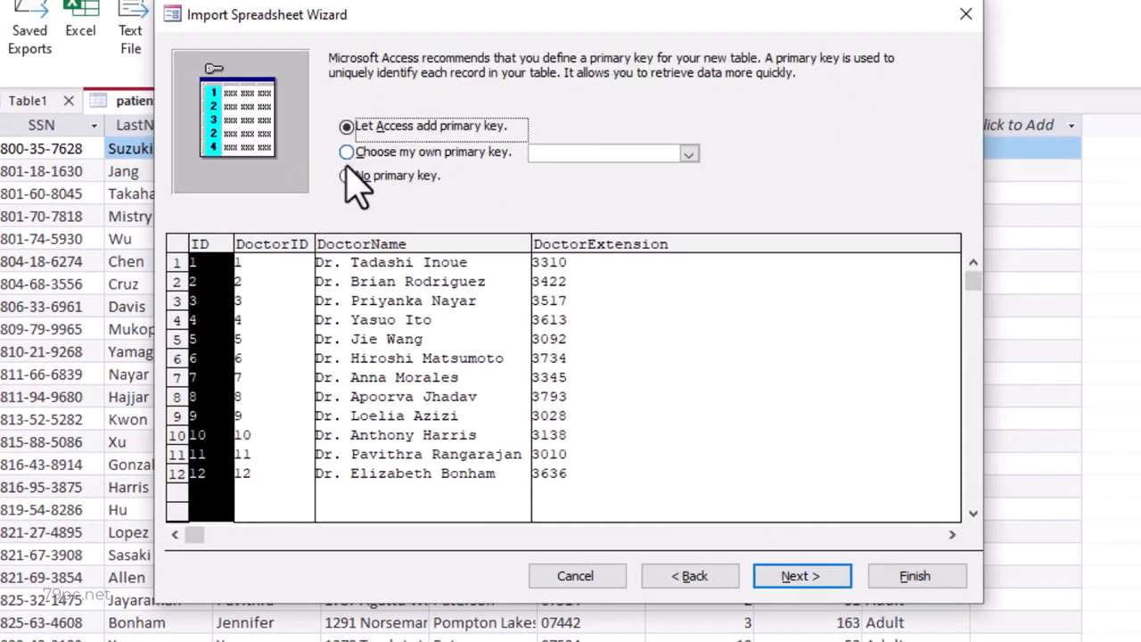
left_click(347, 153)
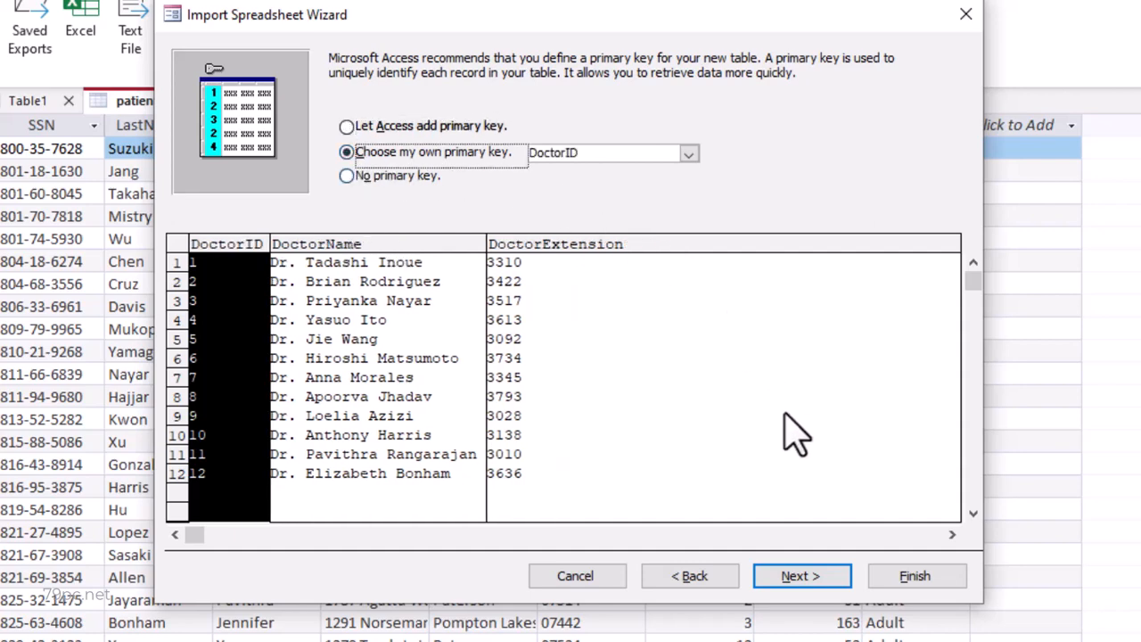
left_click(806, 578)
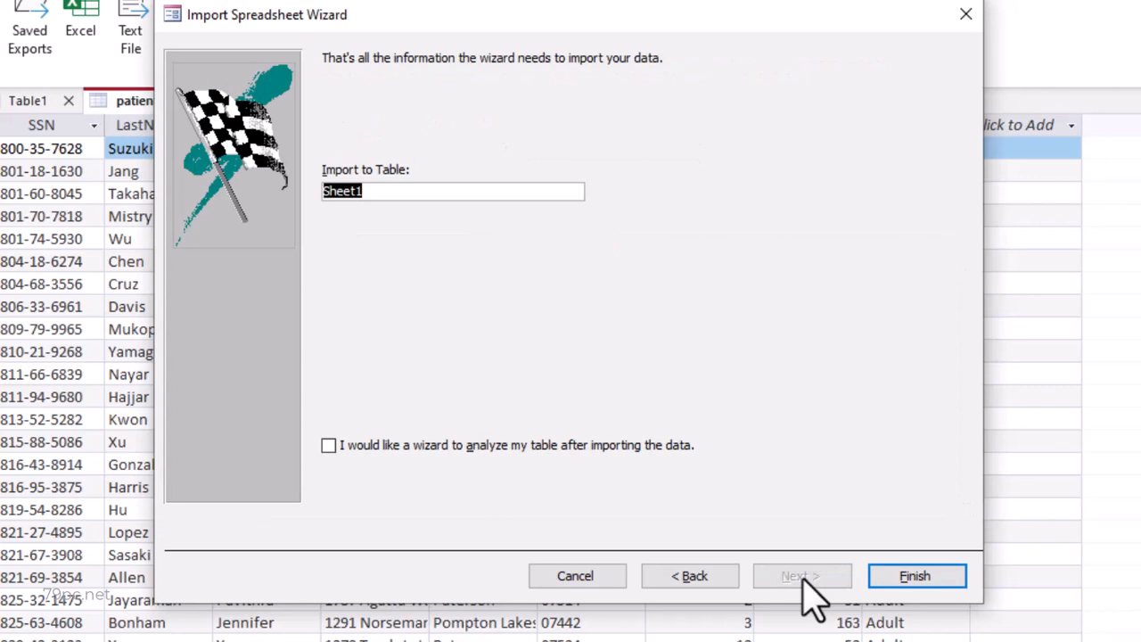
type("doctors")
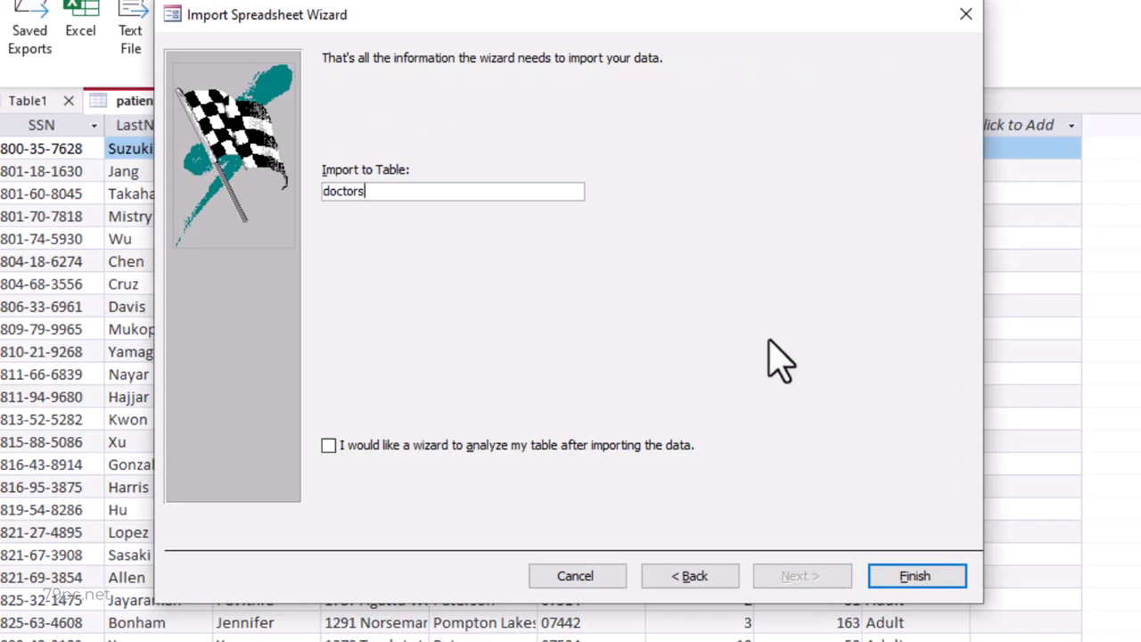
left_click(905, 576)
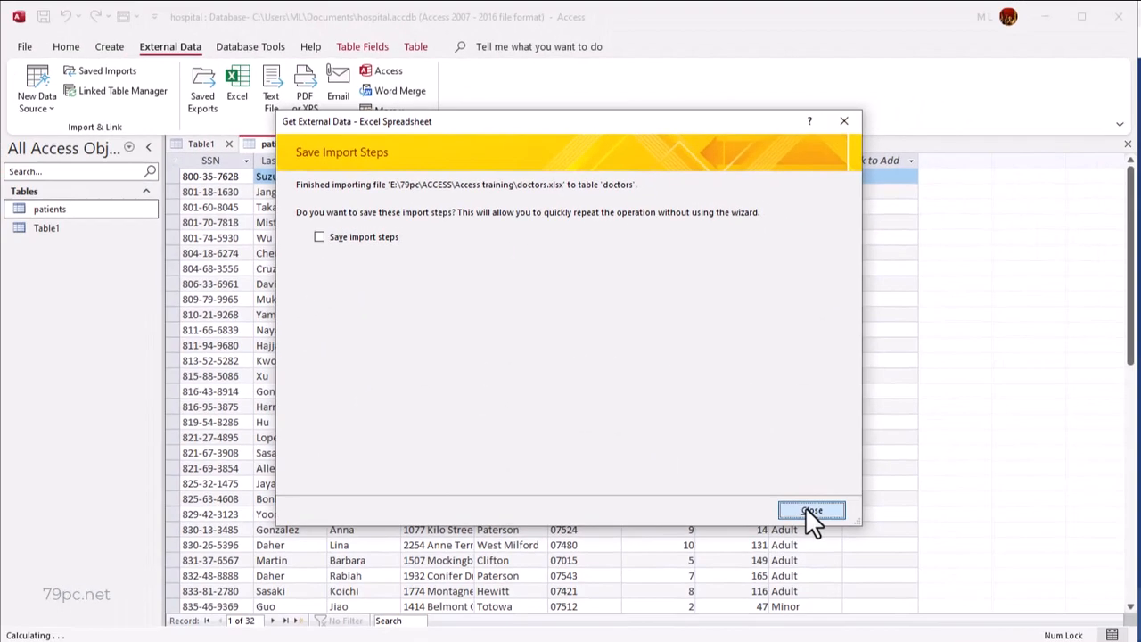
- Finish the doctors import without saving the import steps and open the doctors table
left_click(926, 636)
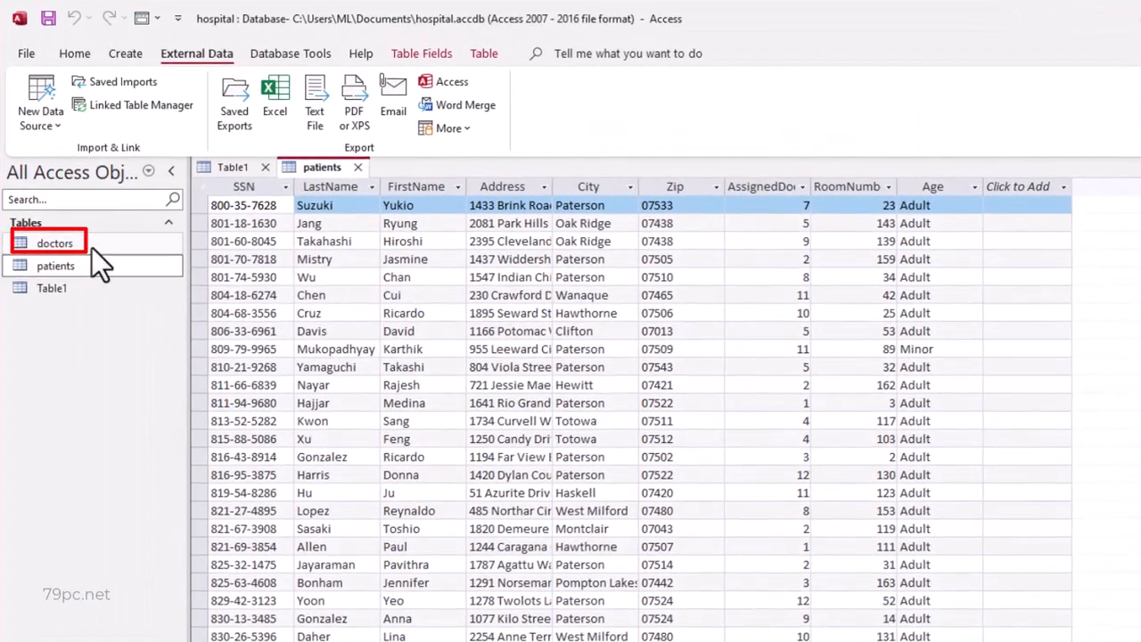
double_click(82, 216)
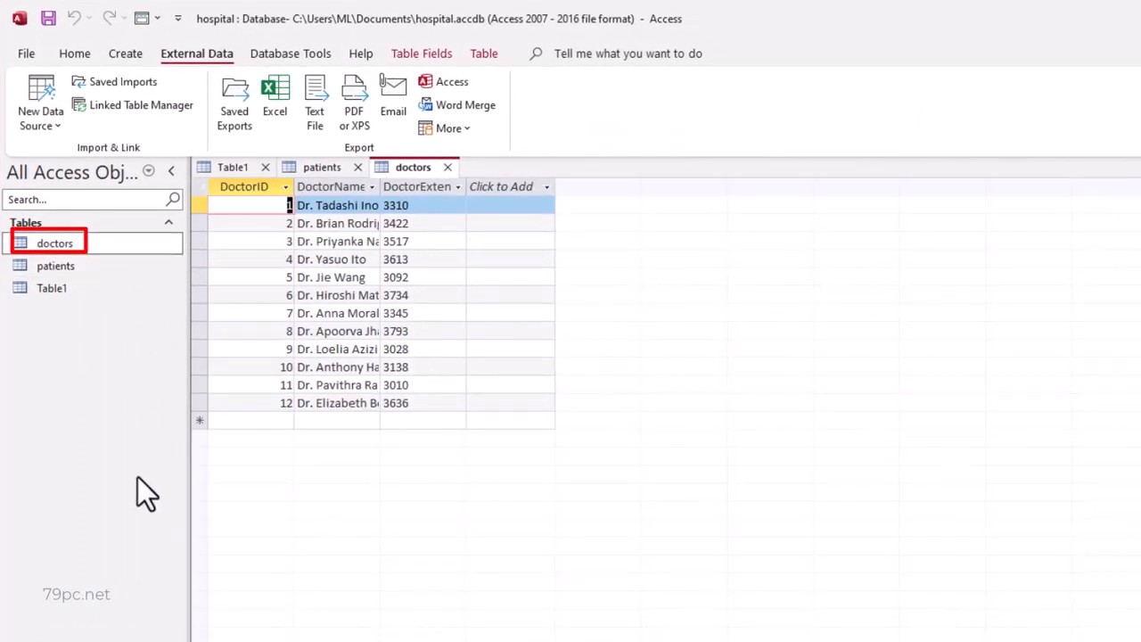
- Close the empty Table1 and switch to the patients table
left_click(265, 167)
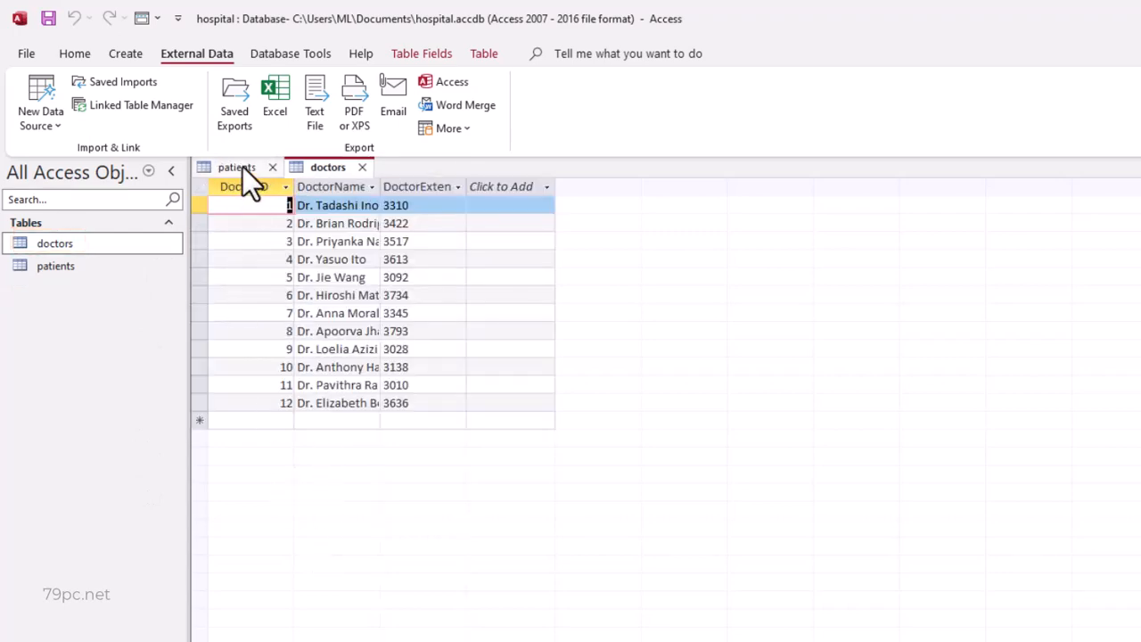
left_click(242, 166)
left_click(125, 54)
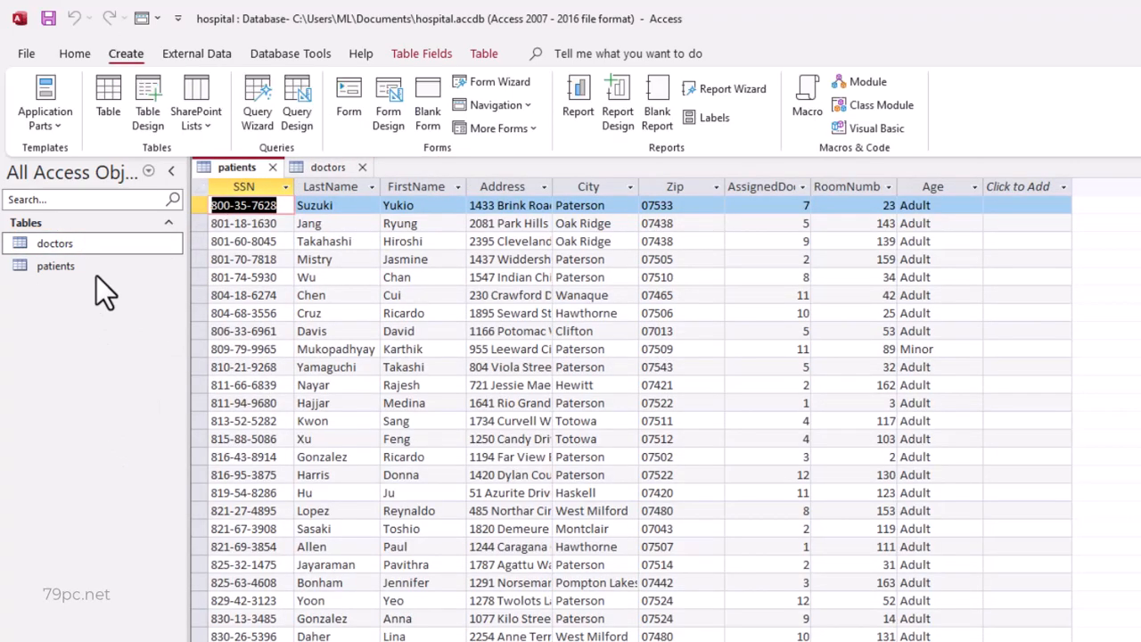
- Open the doctors and patients tables in Design View to check the data types of their fields
right_click(101, 244)
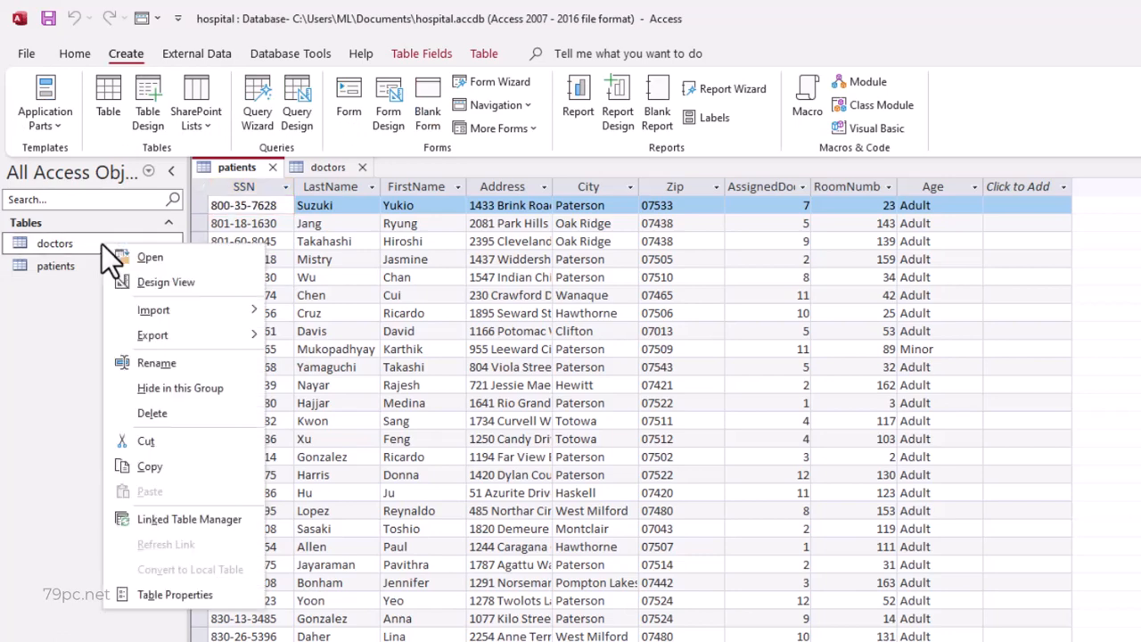
left_click(137, 290)
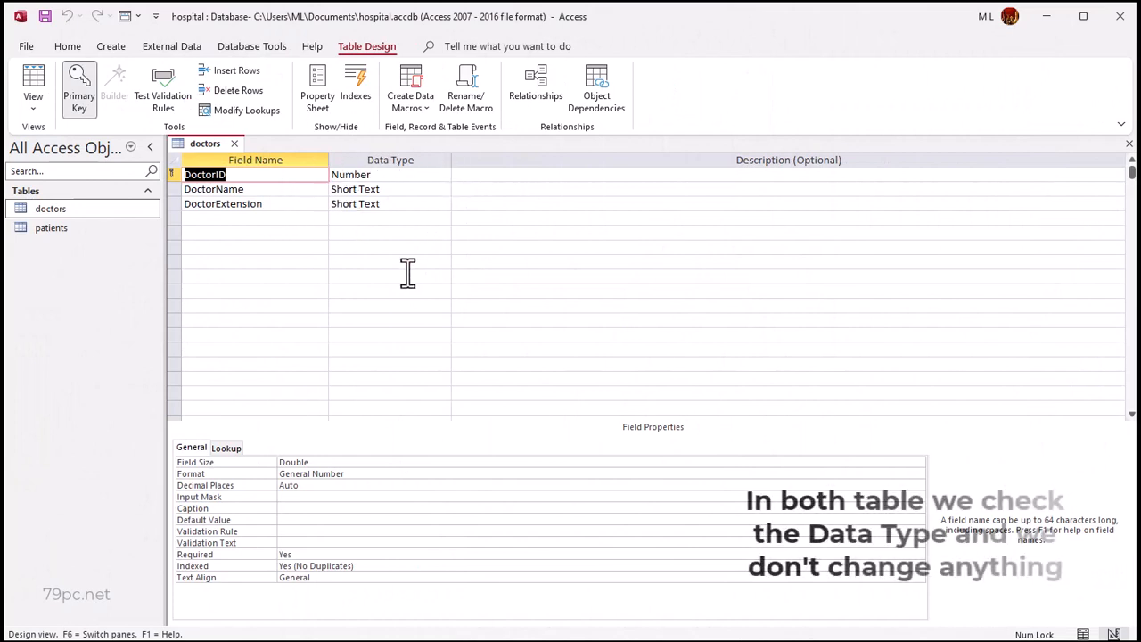
left_click(57, 234)
right_click(61, 242)
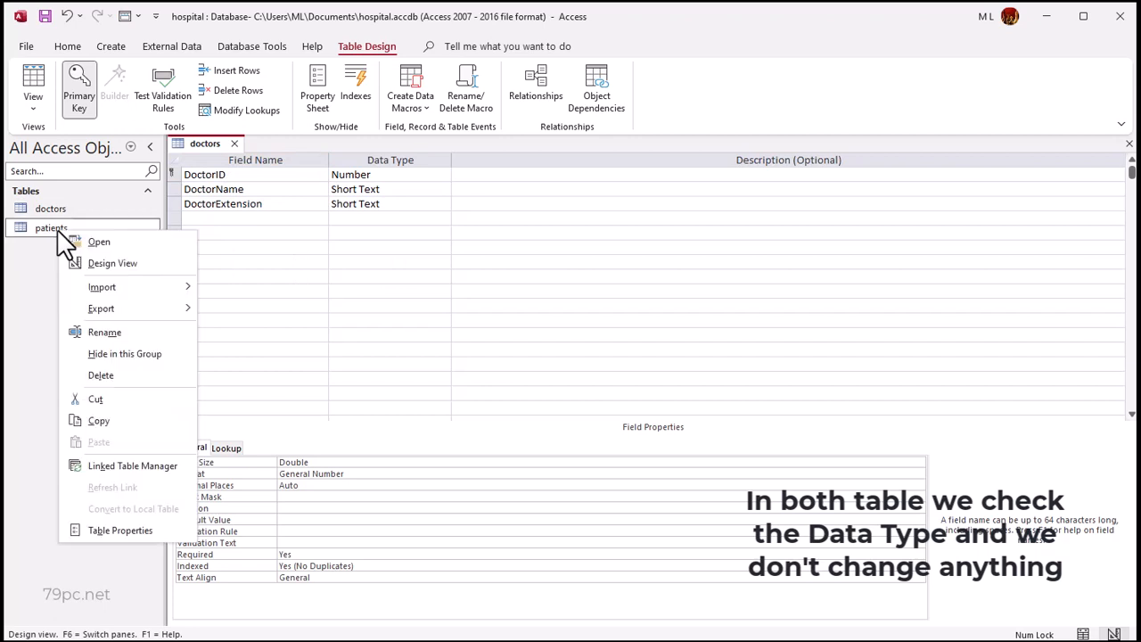
left_click(96, 265)
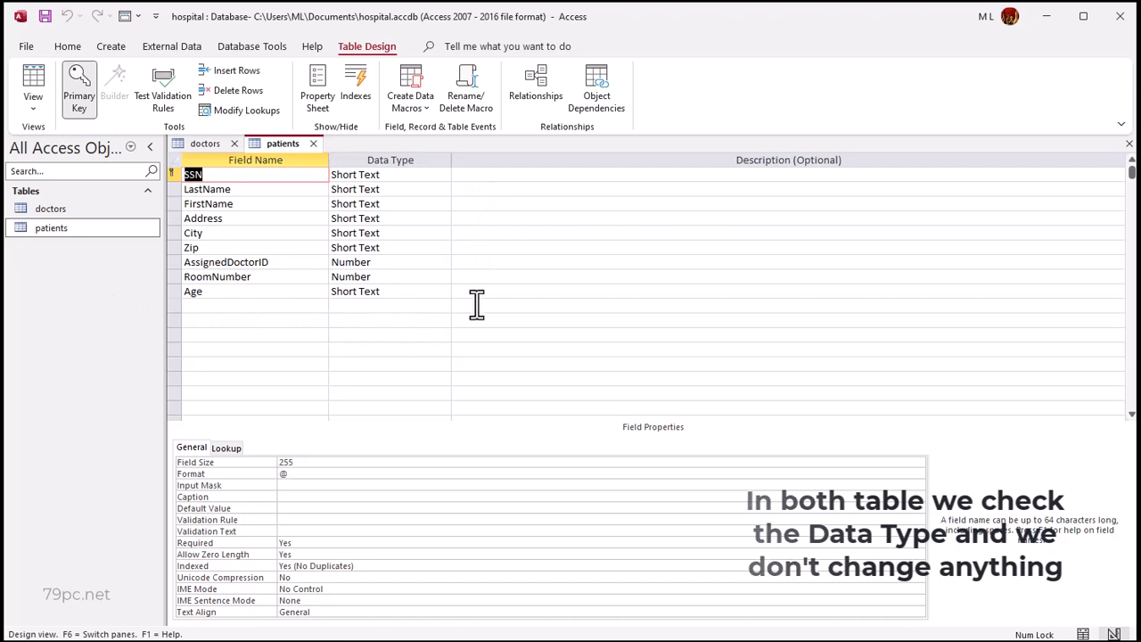
- Create a new query in Design View and add the doctors and patients tables to it
left_click(110, 48)
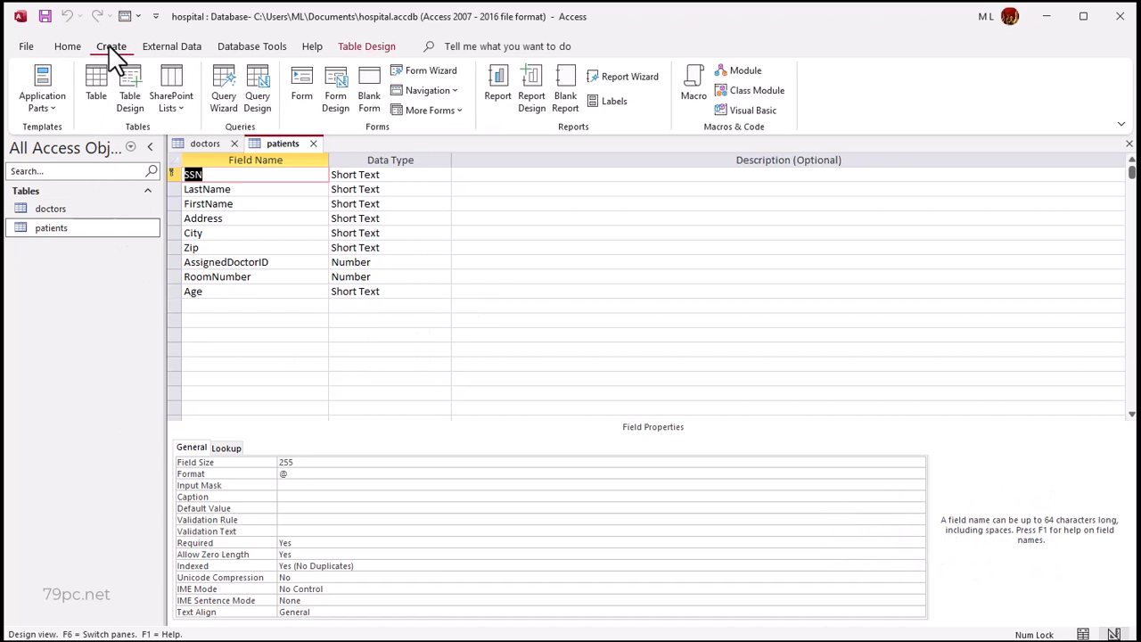
left_click(258, 96)
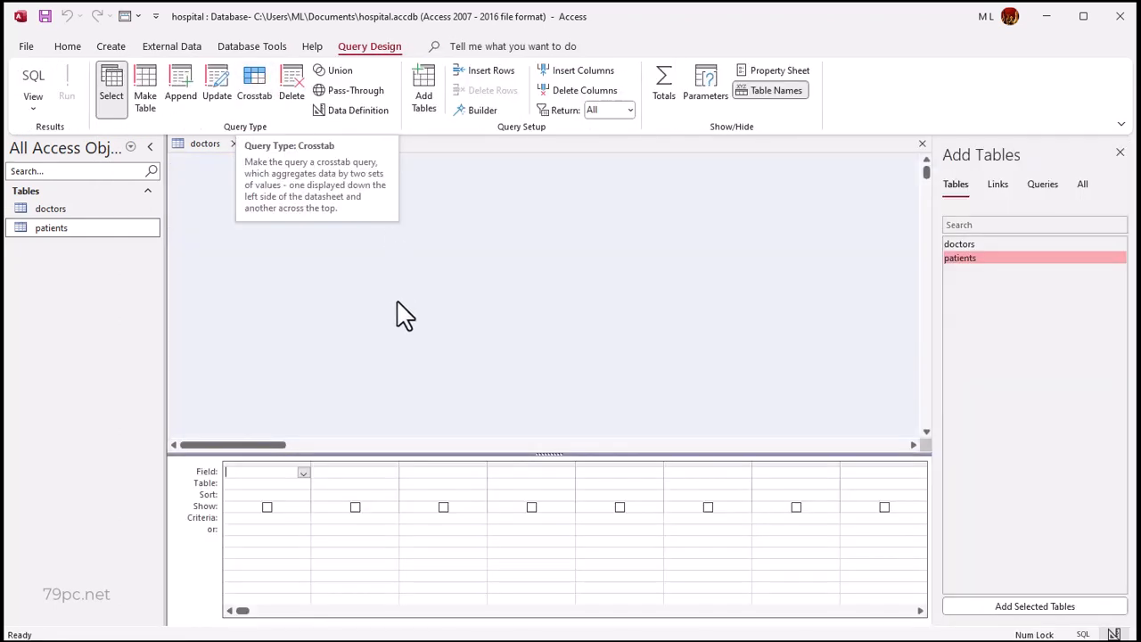
left_click(58, 212)
left_click_drag(58, 213, 301, 207)
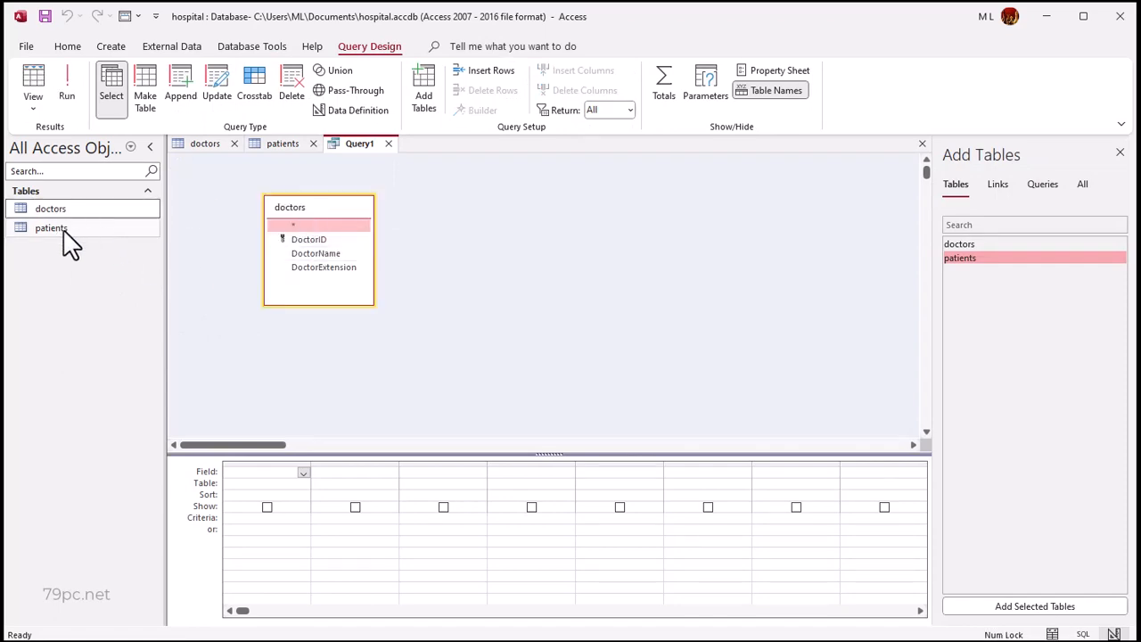
left_click_drag(71, 246, 516, 214)
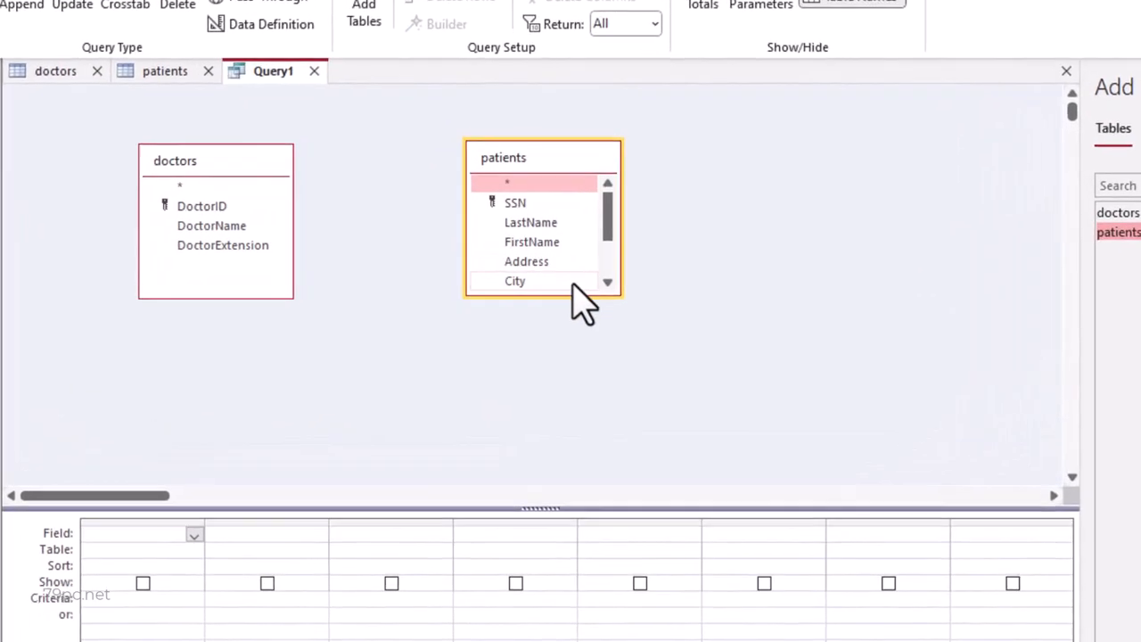
- Enlarge the patients field list to show all fields and join DoctorID in doctors to AssignedDoctorID in patients
left_click_drag(571, 297, 570, 398)
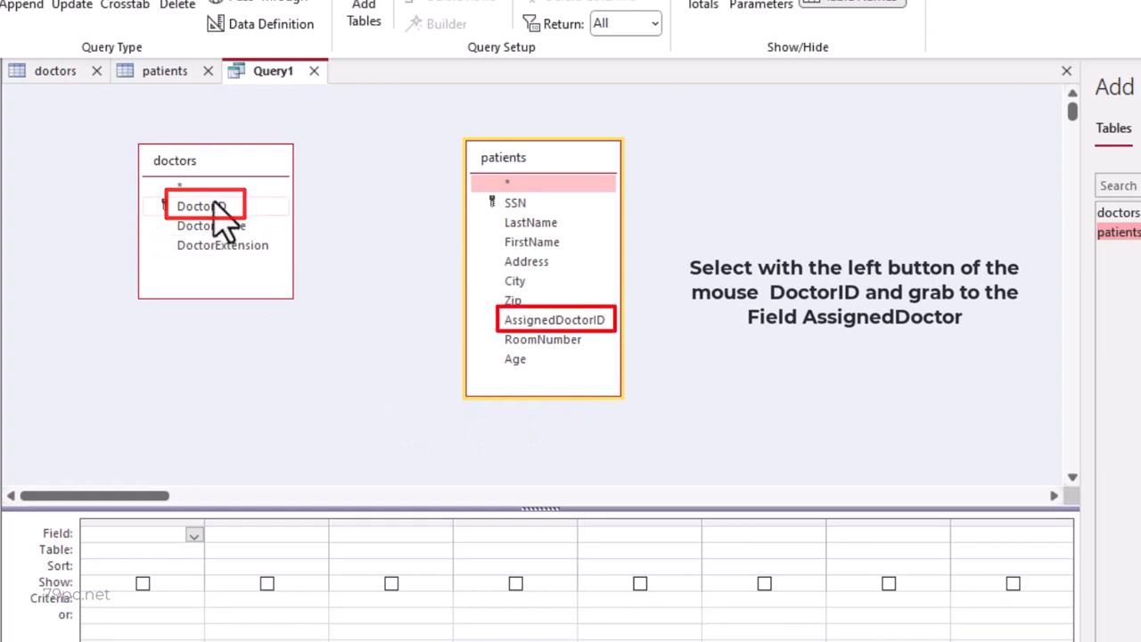
mouse_move(215, 205)
left_mouse_down()
mouse_move(422, 222)
mouse_move(547, 325)
left_mouse_up()
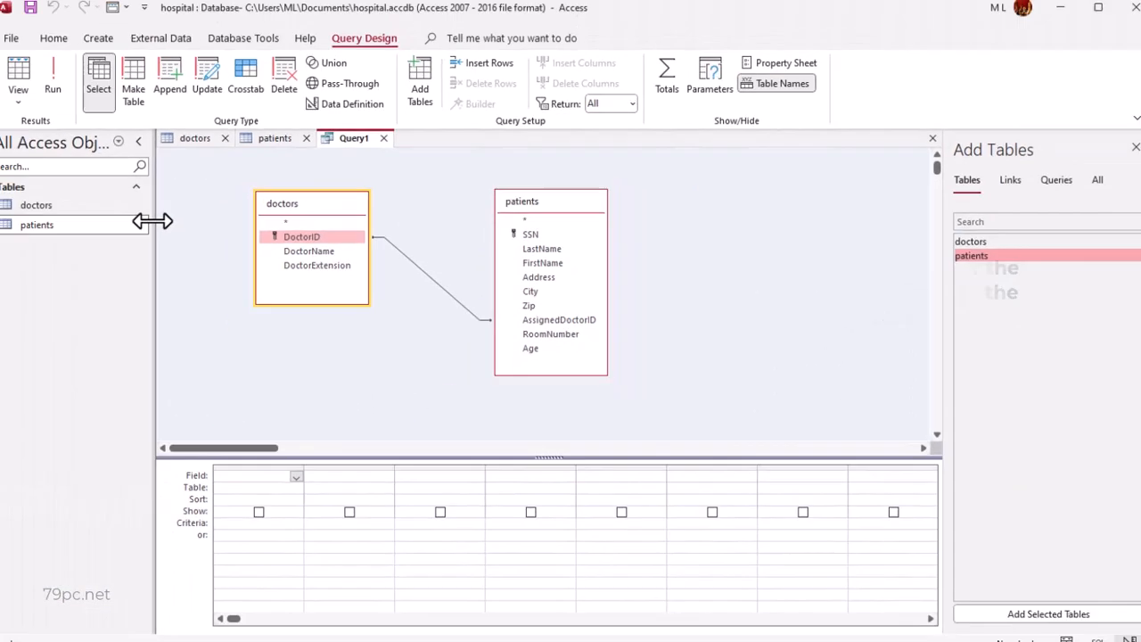
- Save the query under the name patientdoctor
left_click(42, 14)
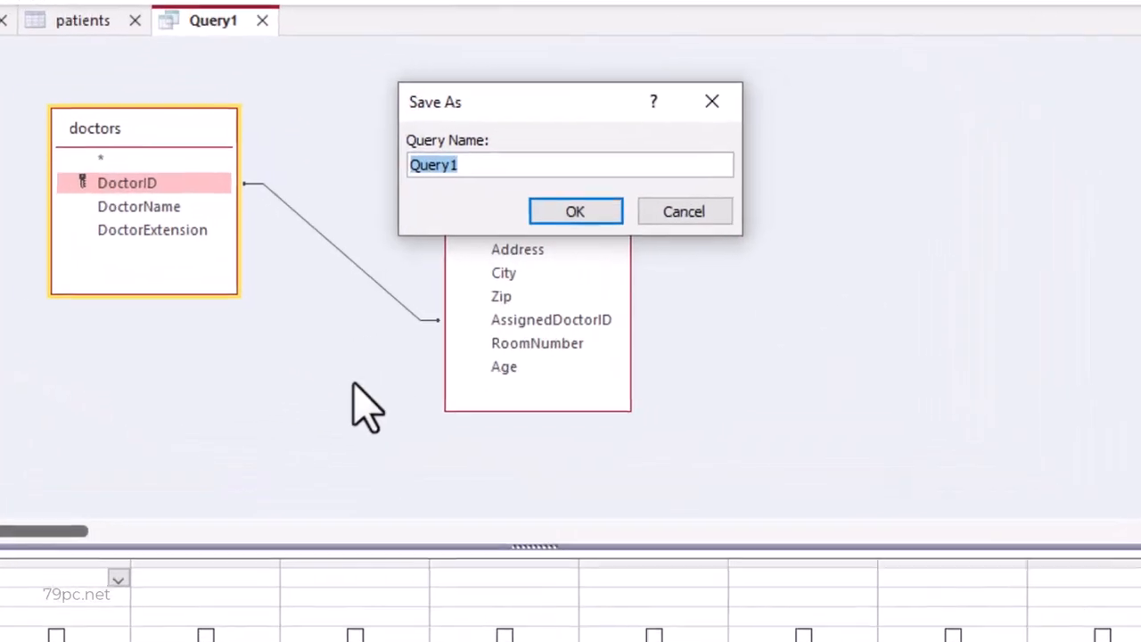
type("patientdoctor")
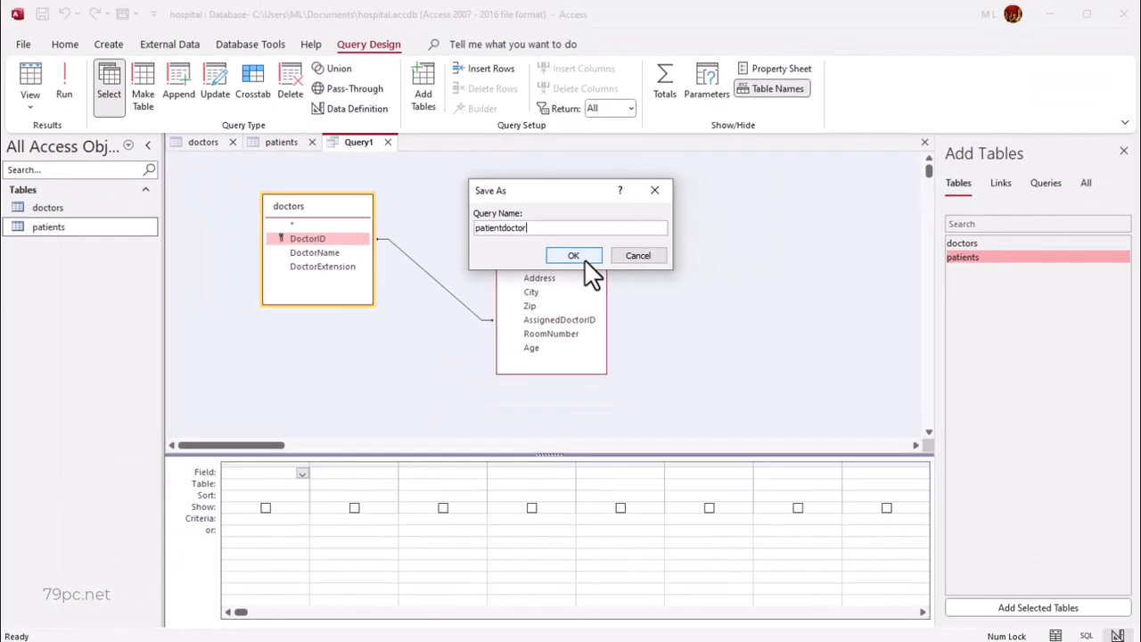
left_click(594, 211)
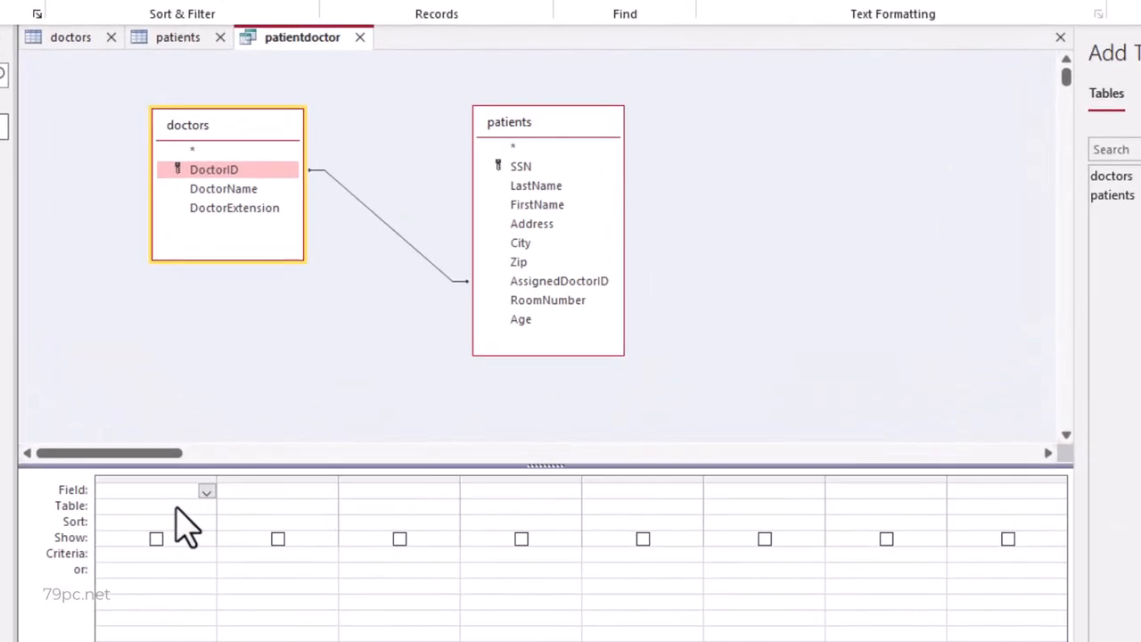
- Add the SSN field from the patients table as the query's first column
left_click(292, 484)
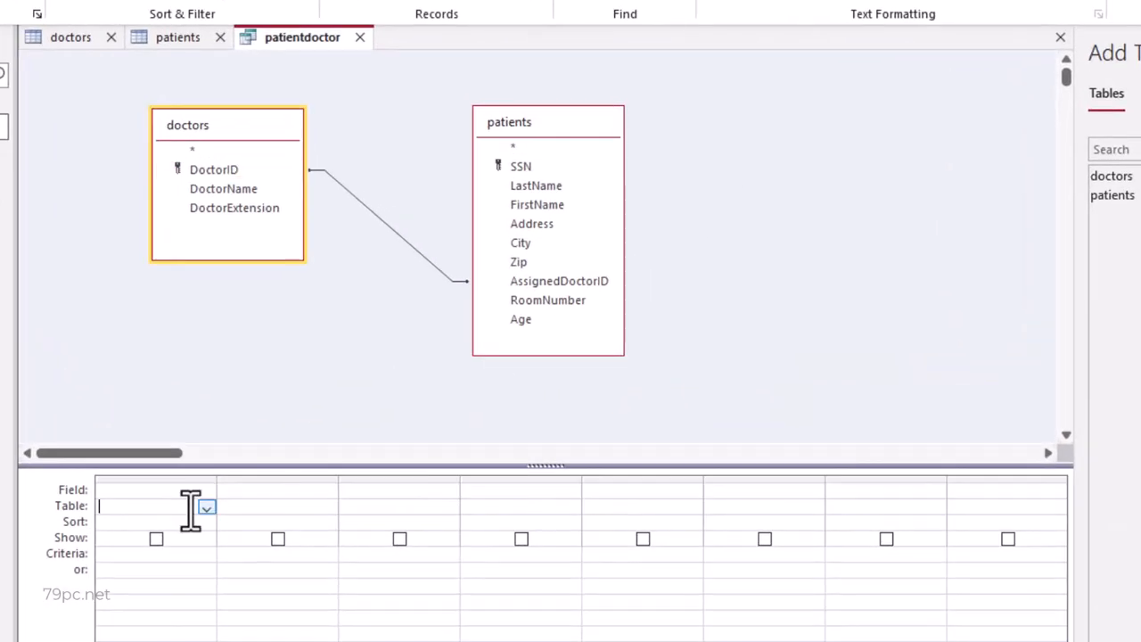
left_click(207, 508)
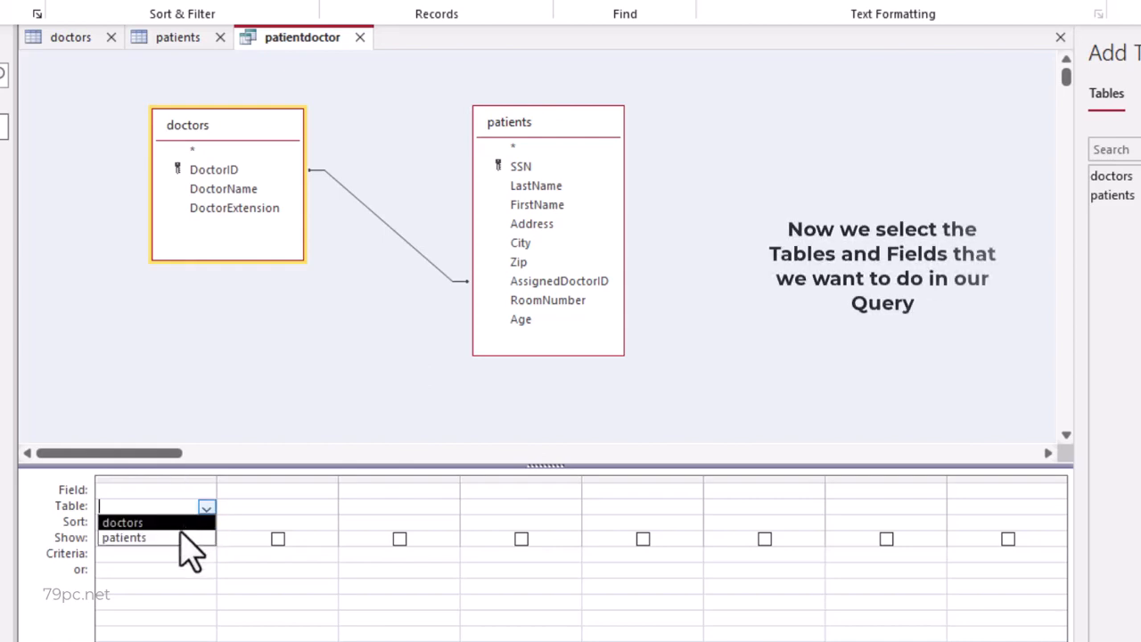
left_click(186, 538)
left_click(206, 490)
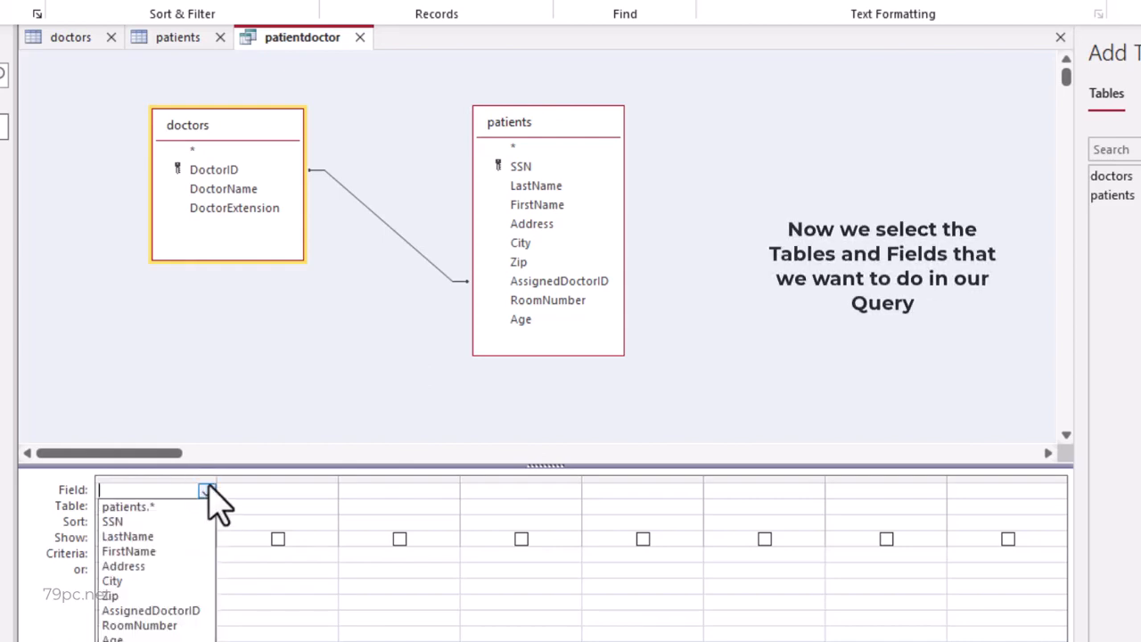
left_click(191, 522)
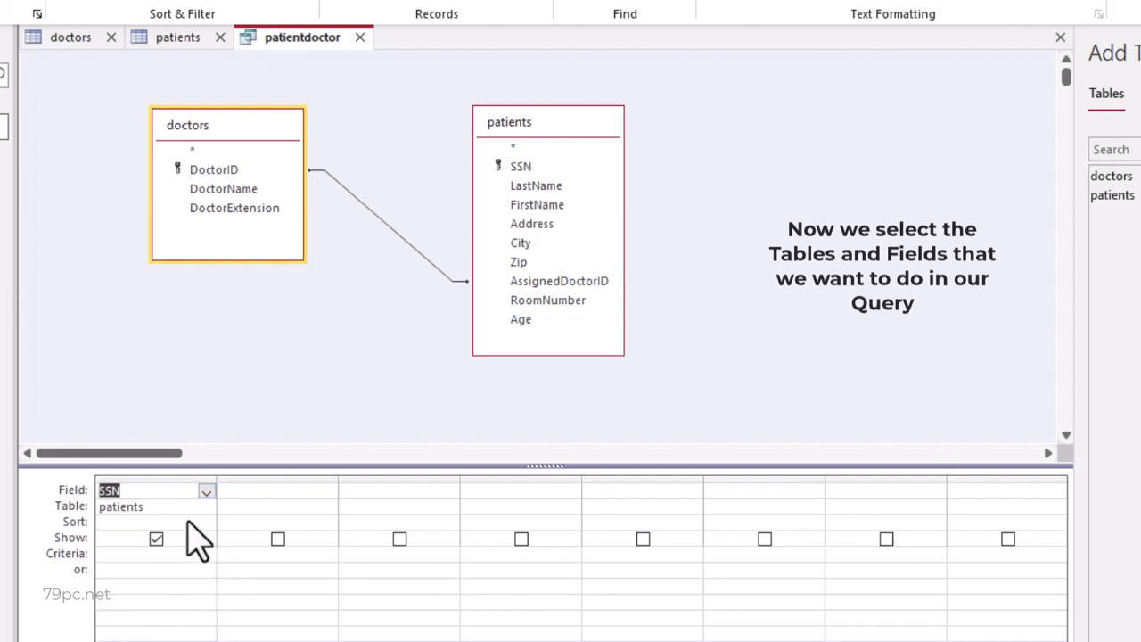
- Add the FirstName field from the patients table as the query's second column
left_click(283, 507)
left_click(328, 507)
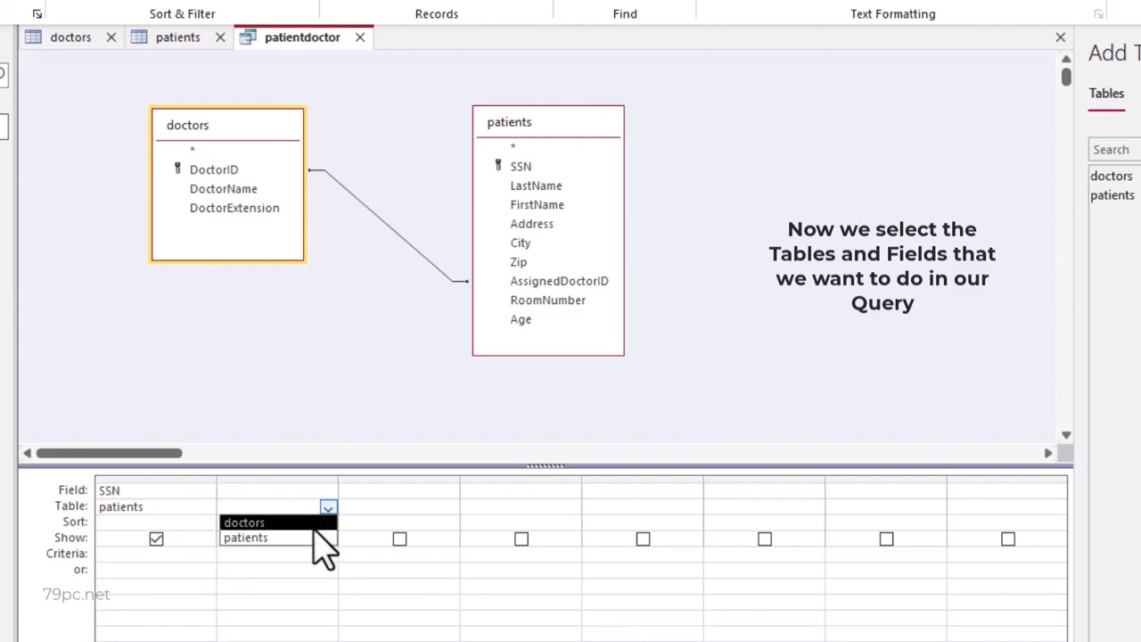
left_click(313, 538)
left_click(316, 495)
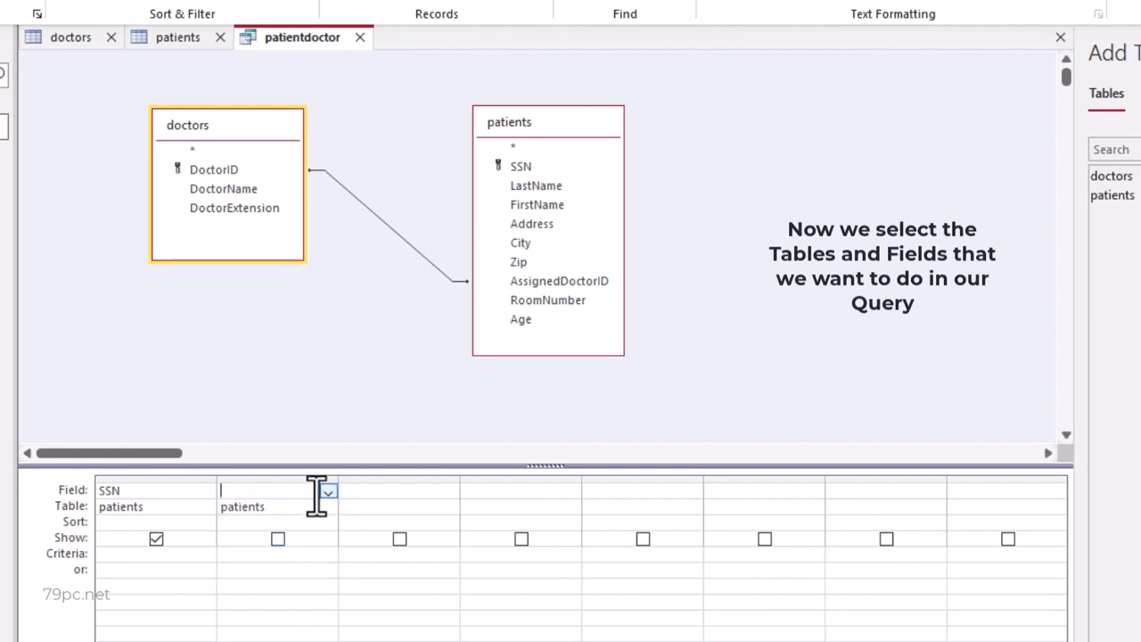
left_click(329, 493)
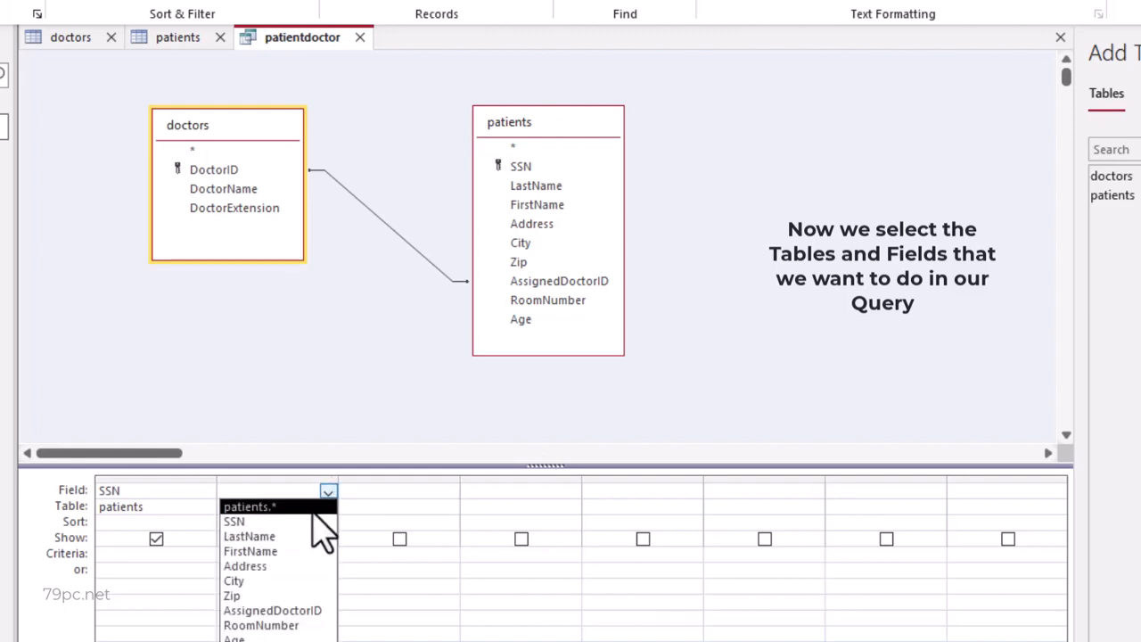
left_click(299, 551)
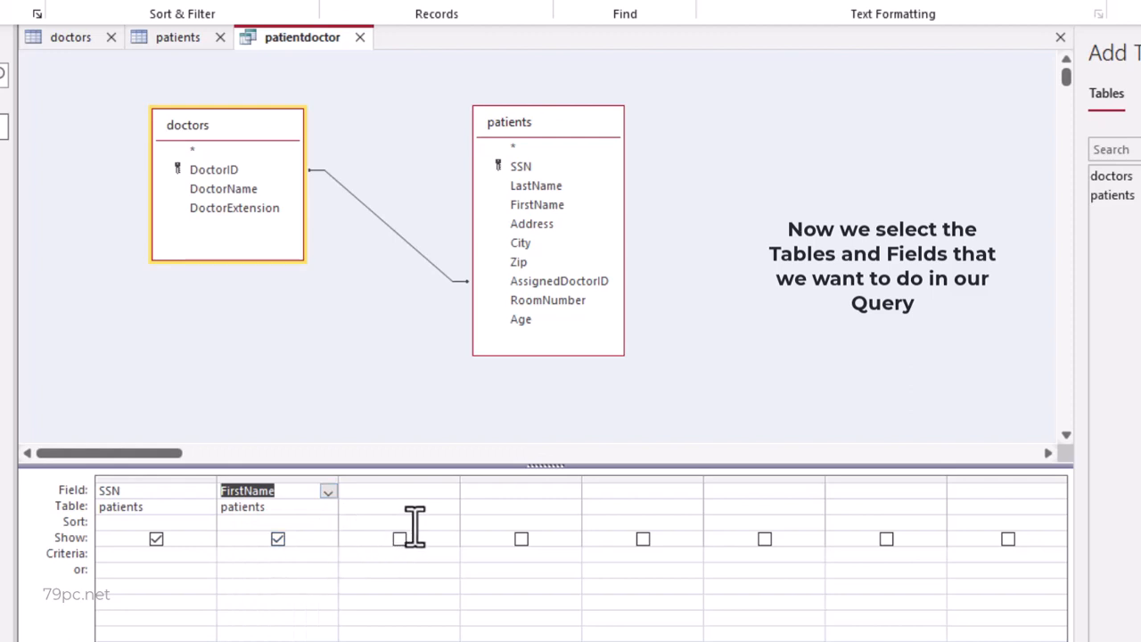
- Add the LastName field from the patients table as the query's third column
left_click(442, 507)
left_click(450, 506)
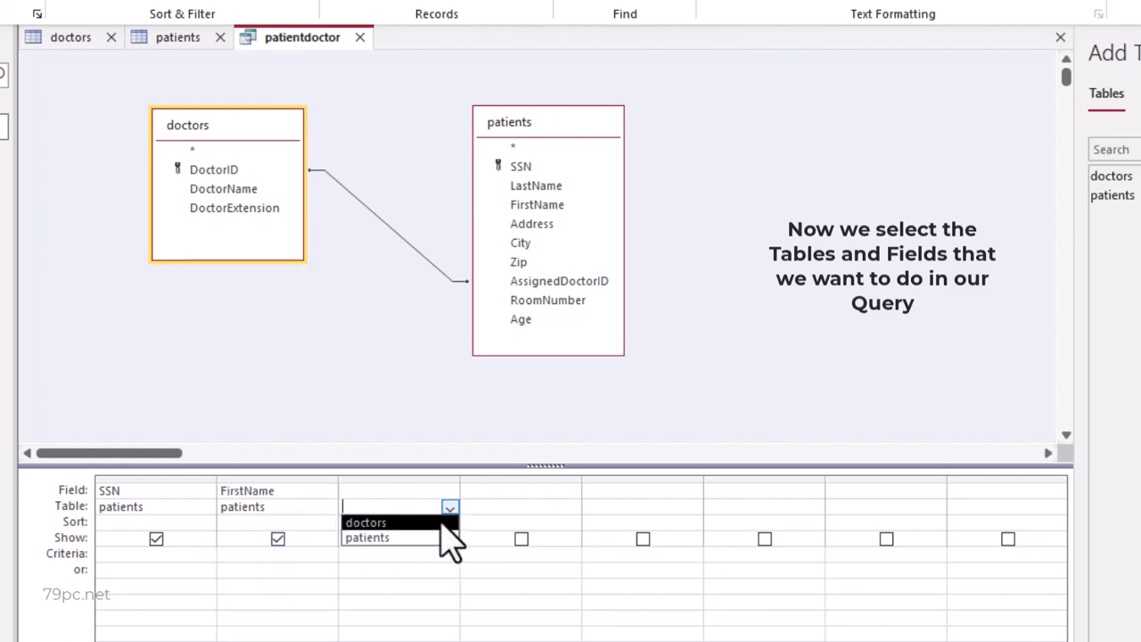
left_click(431, 538)
left_click(441, 493)
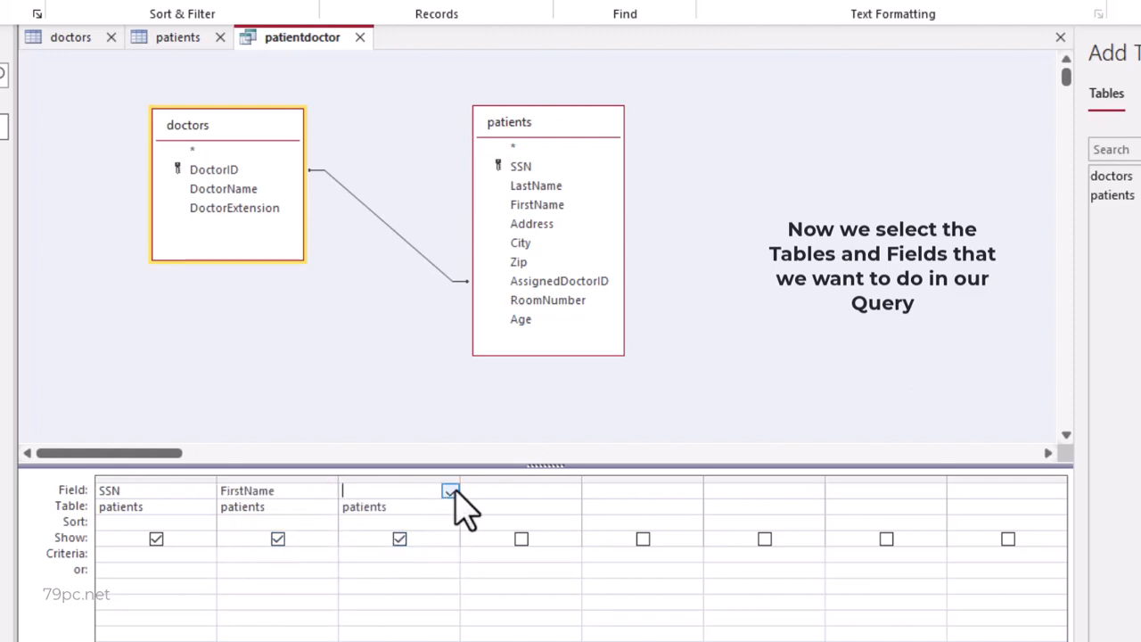
left_click(451, 492)
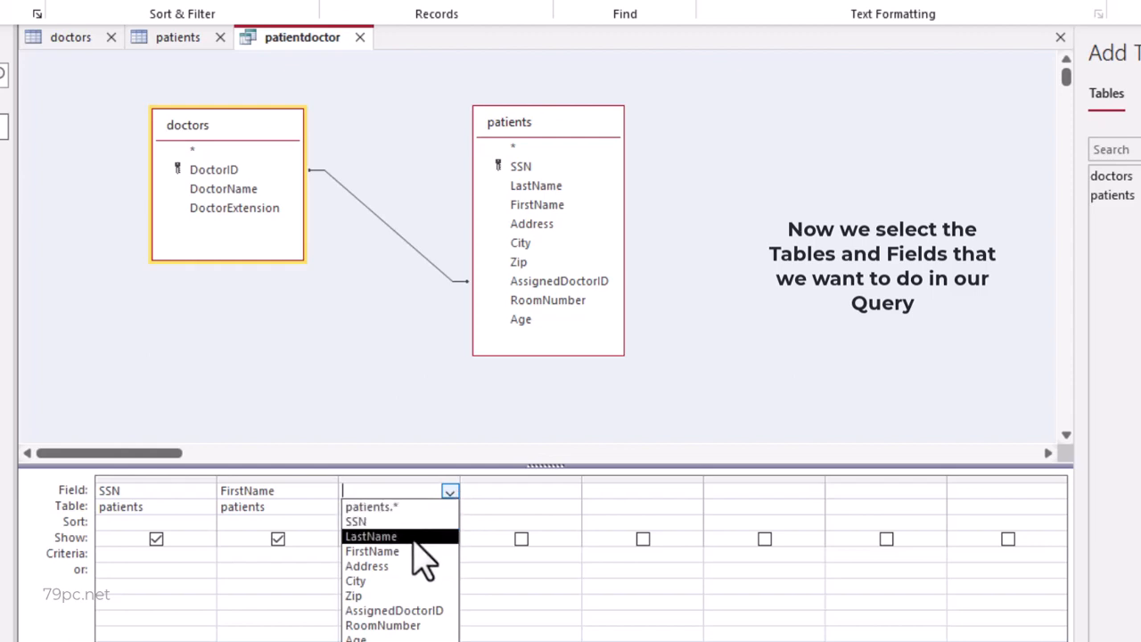
left_click(412, 538)
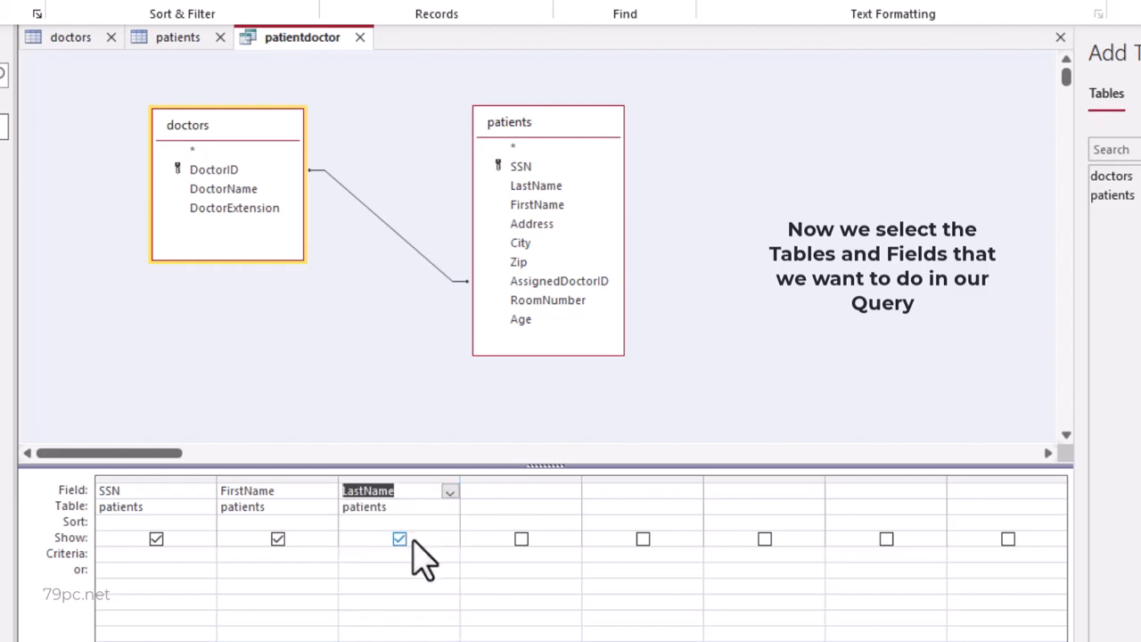
- Add the Address field from the patients table as the query's fourth column
left_click(548, 508)
left_click(572, 507)
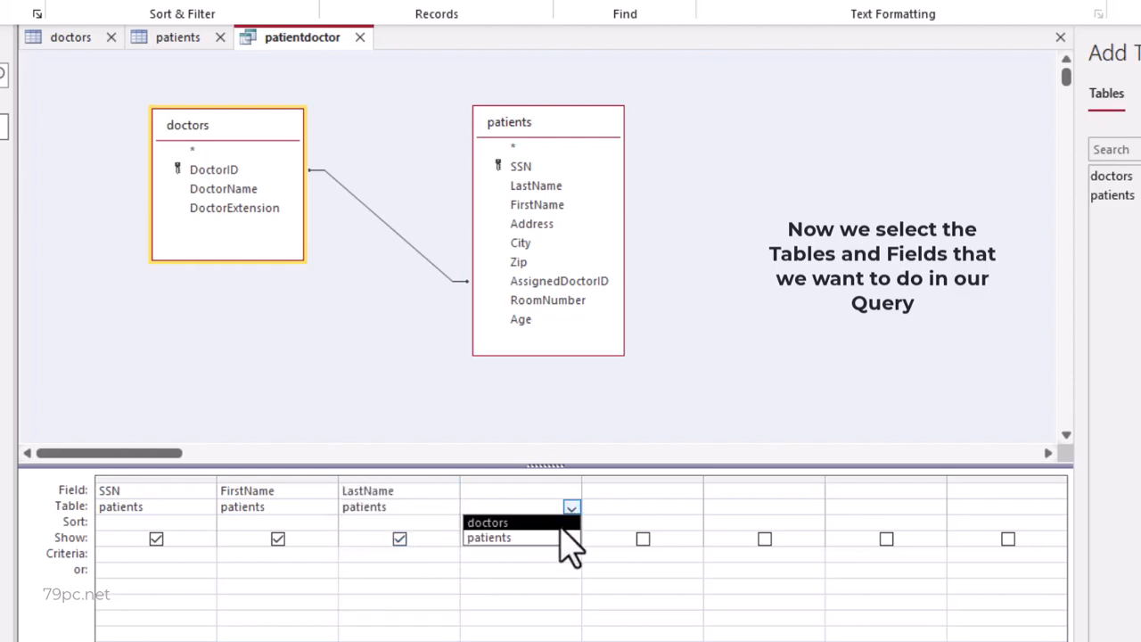
left_click(535, 537)
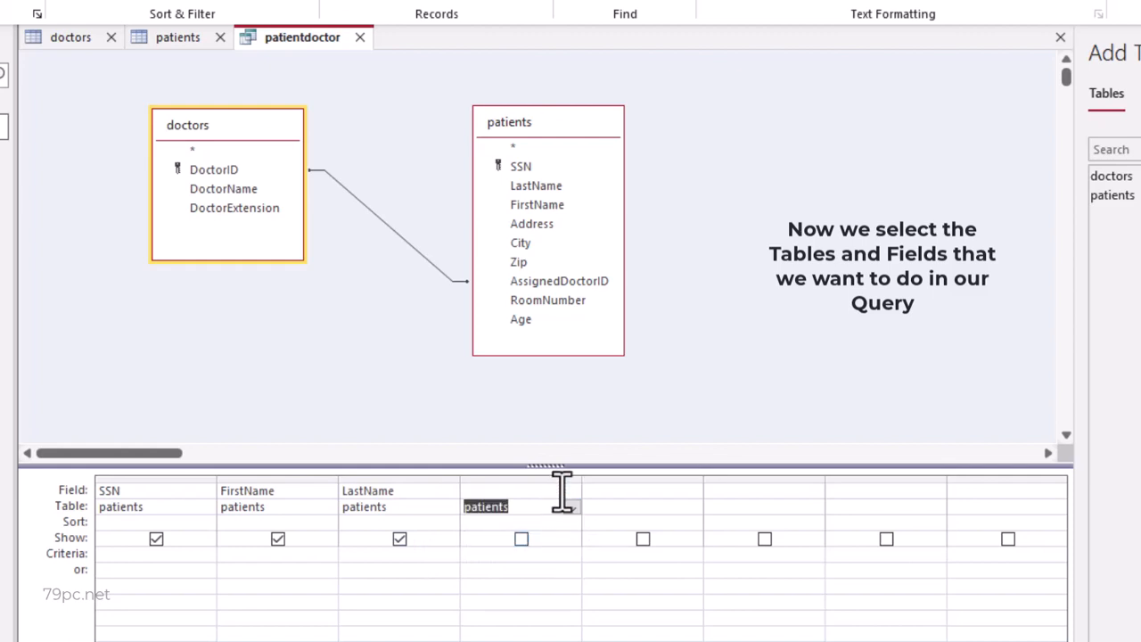
left_click(561, 491)
left_click(571, 493)
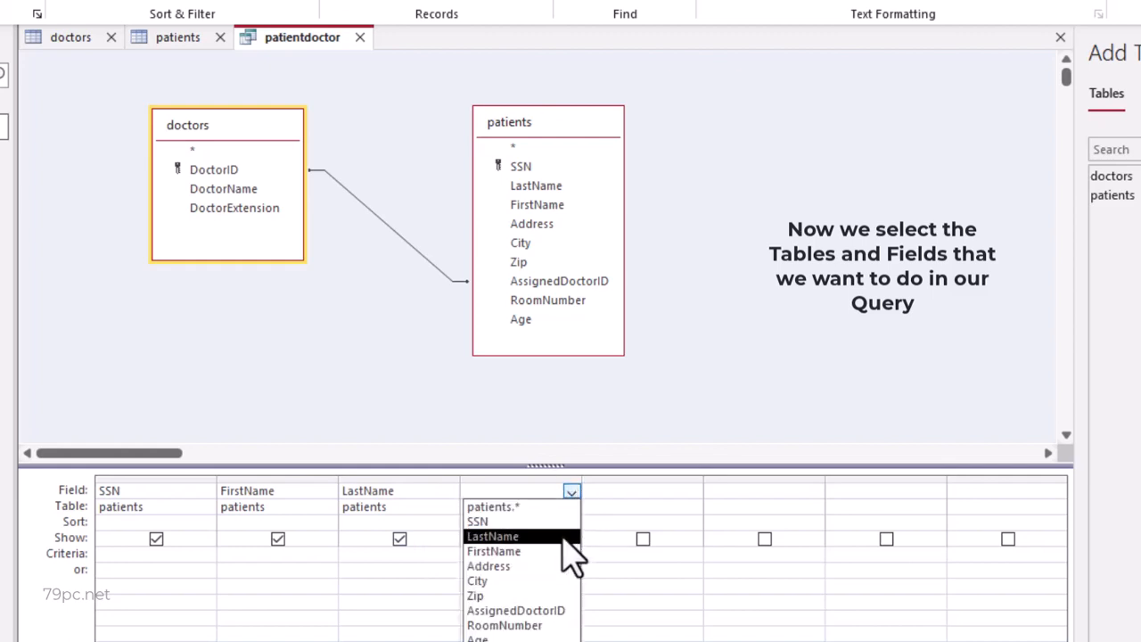
left_click(550, 568)
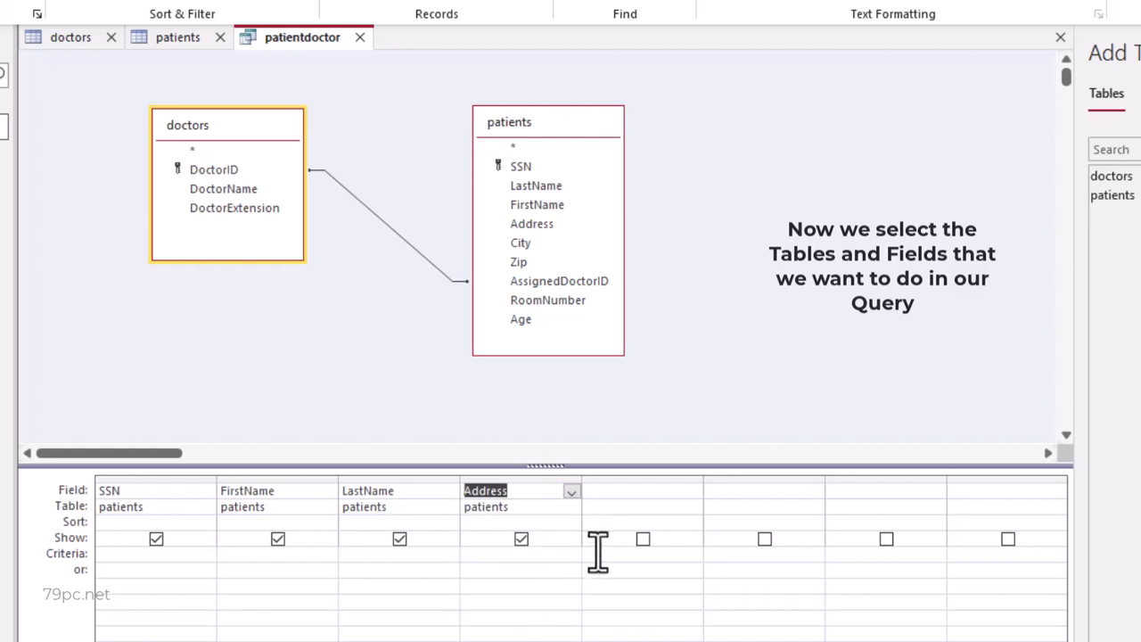
- Add the AssignedDoctorID field from the patients table as the query's fifth column
left_click(682, 506)
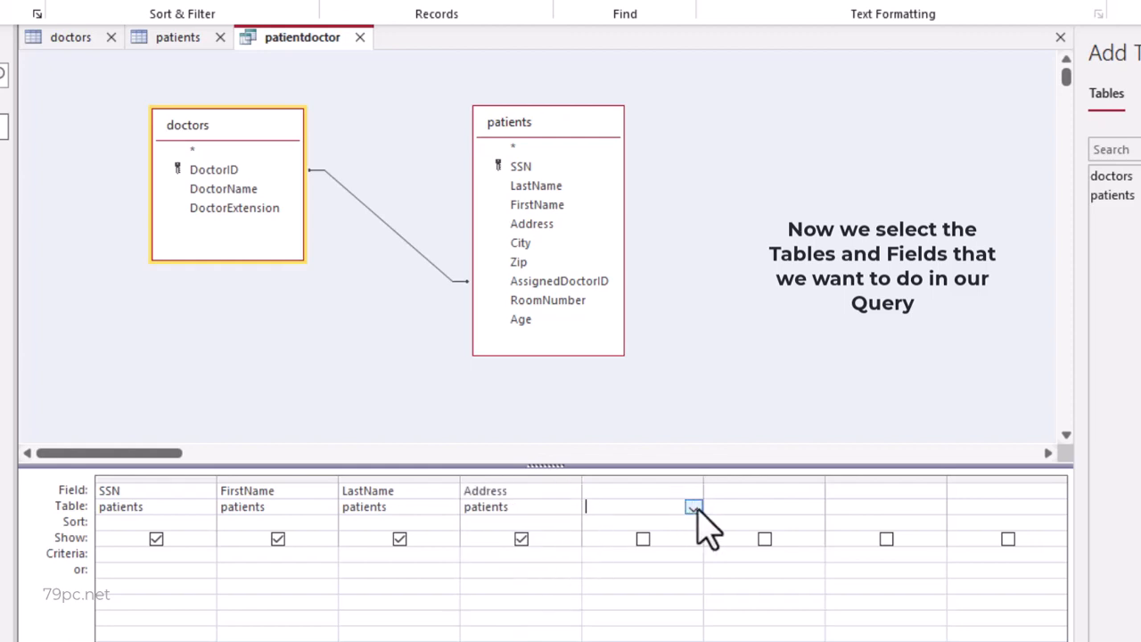
left_click(693, 507)
left_click(667, 537)
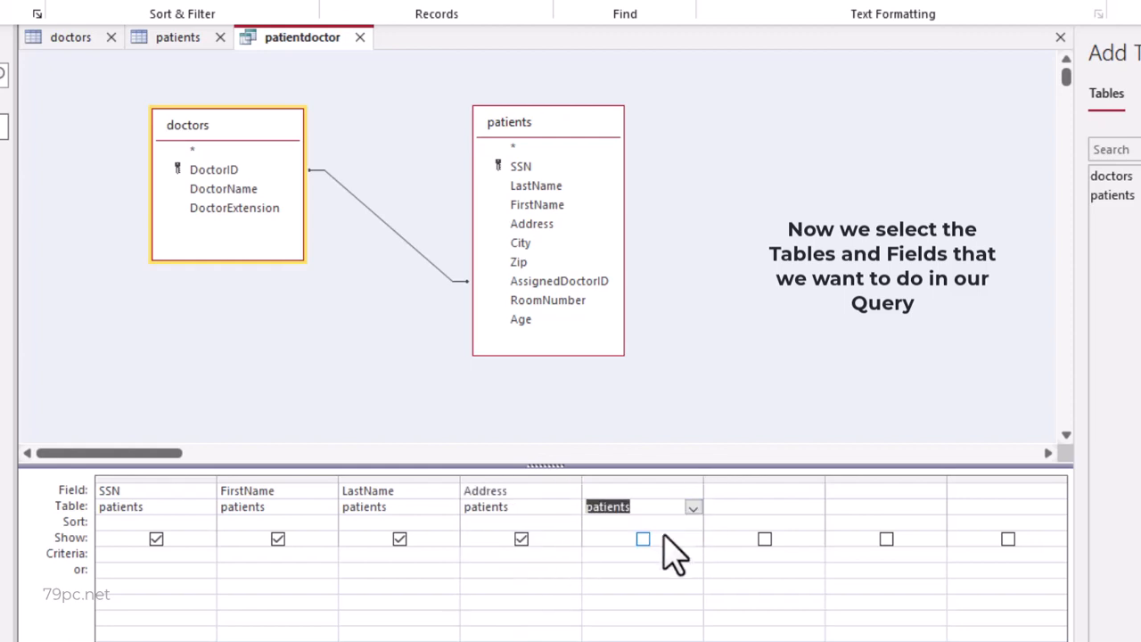
left_click(686, 491)
left_click(693, 491)
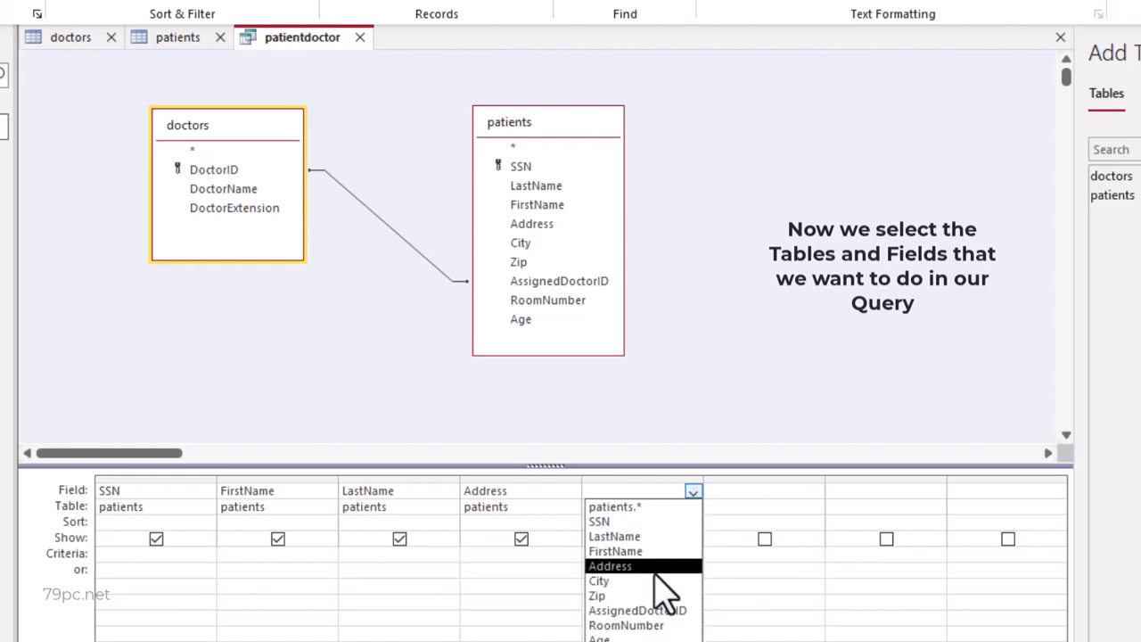
left_click(651, 611)
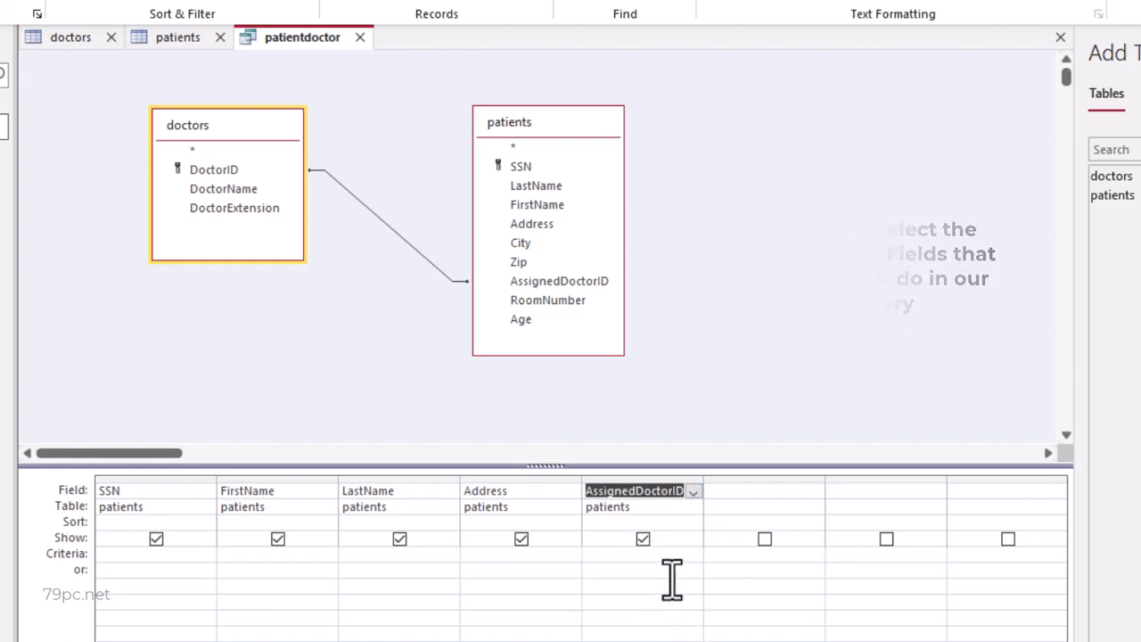
- Add the DoctorName field from the doctors table as the query's sixth column
left_click(790, 504)
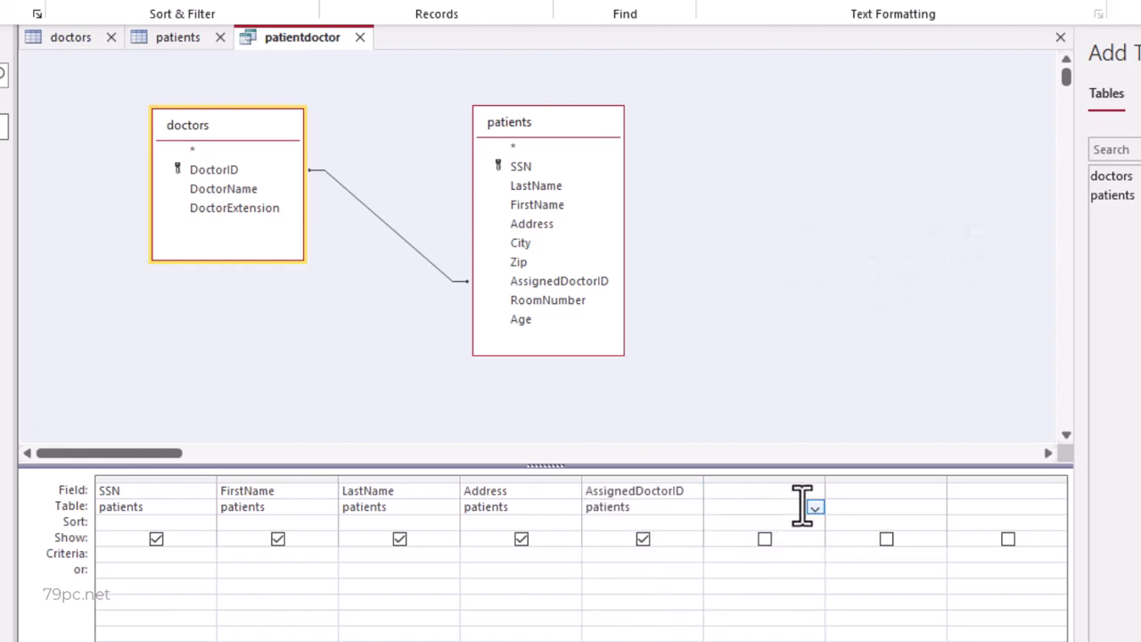
left_click(814, 507)
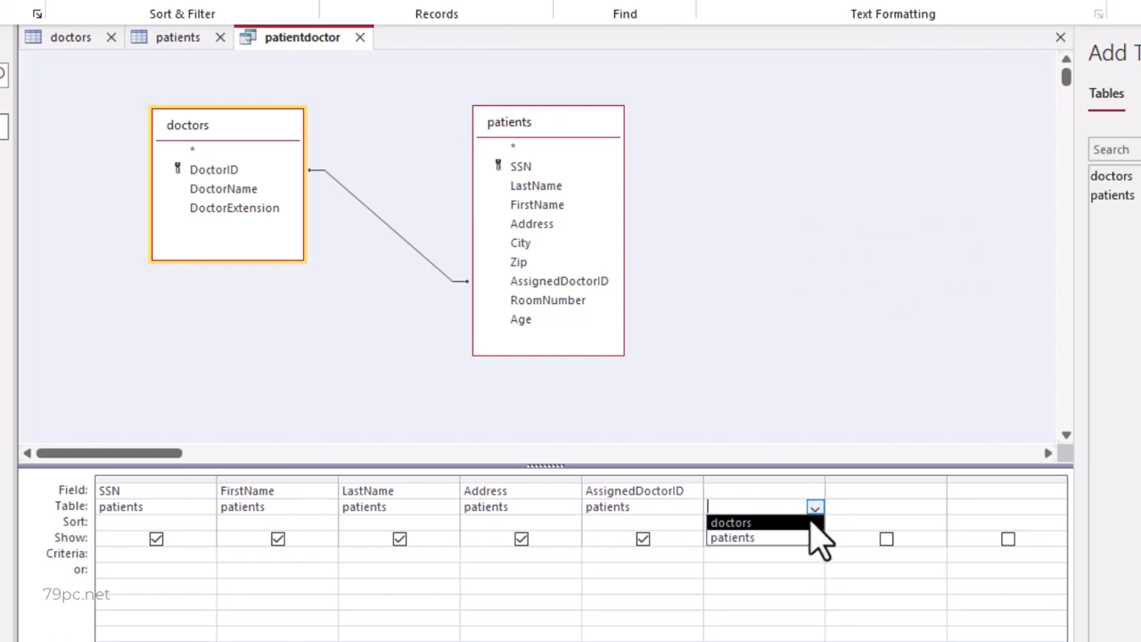
left_click(811, 523)
left_click(814, 523)
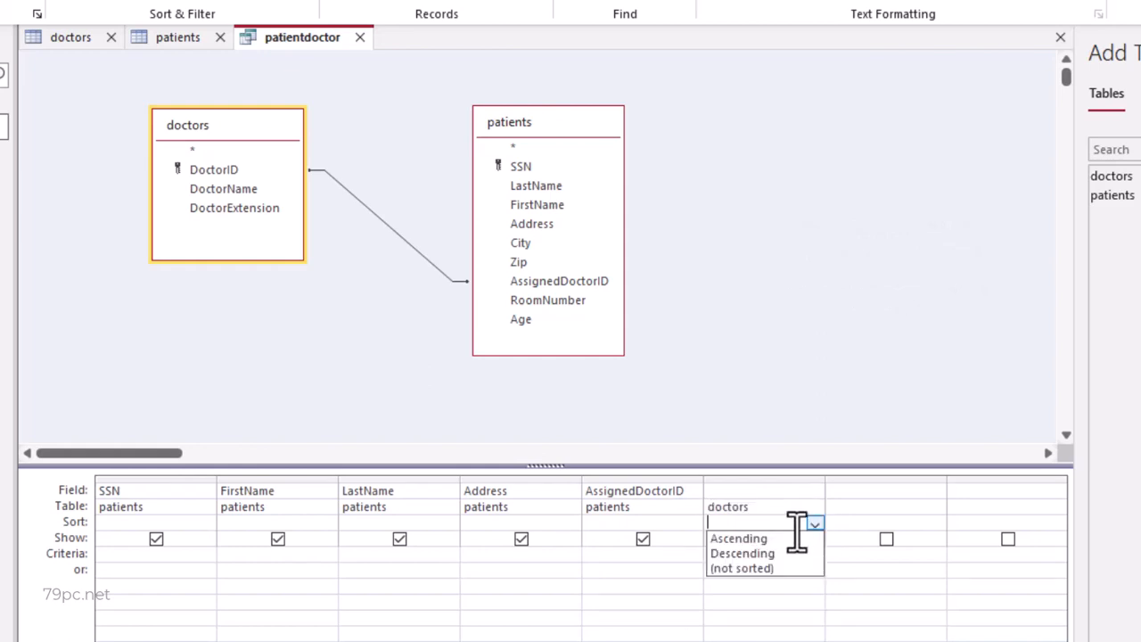
left_click(803, 494)
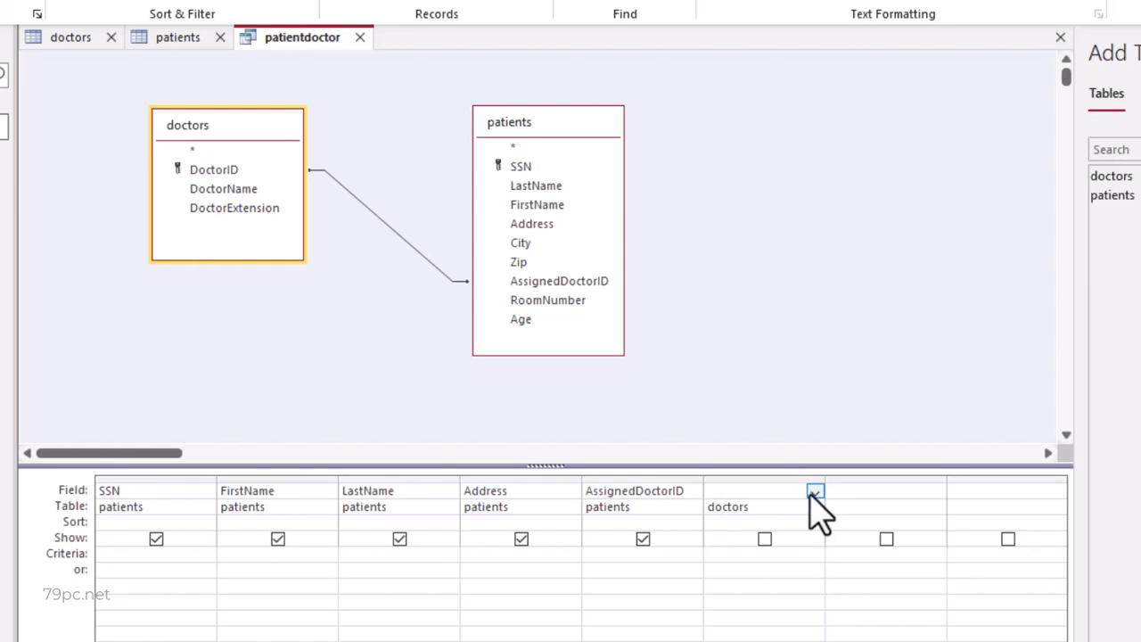
left_click(814, 492)
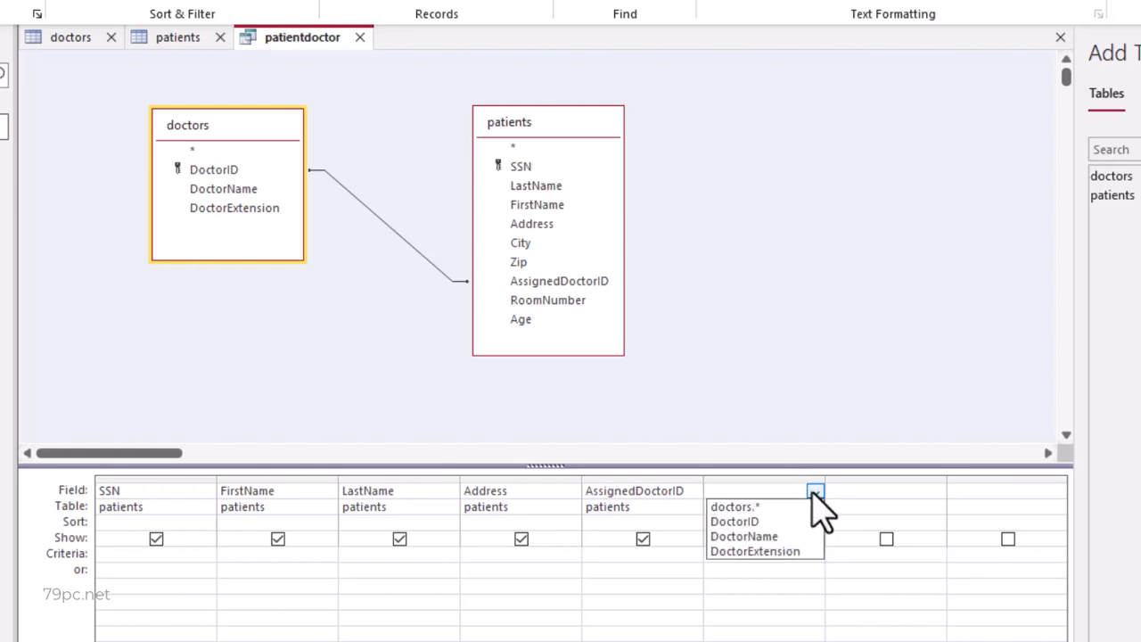
left_click(776, 538)
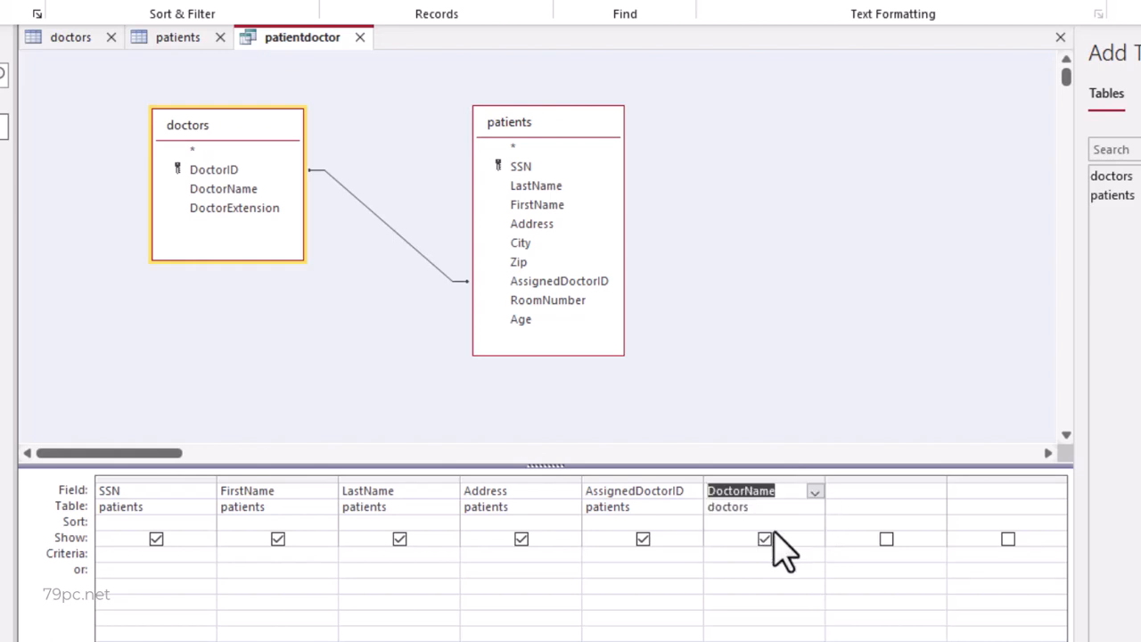
- Add the DoctorExtension field from the doctors table as the query's seventh column
left_click(901, 506)
left_click(937, 507)
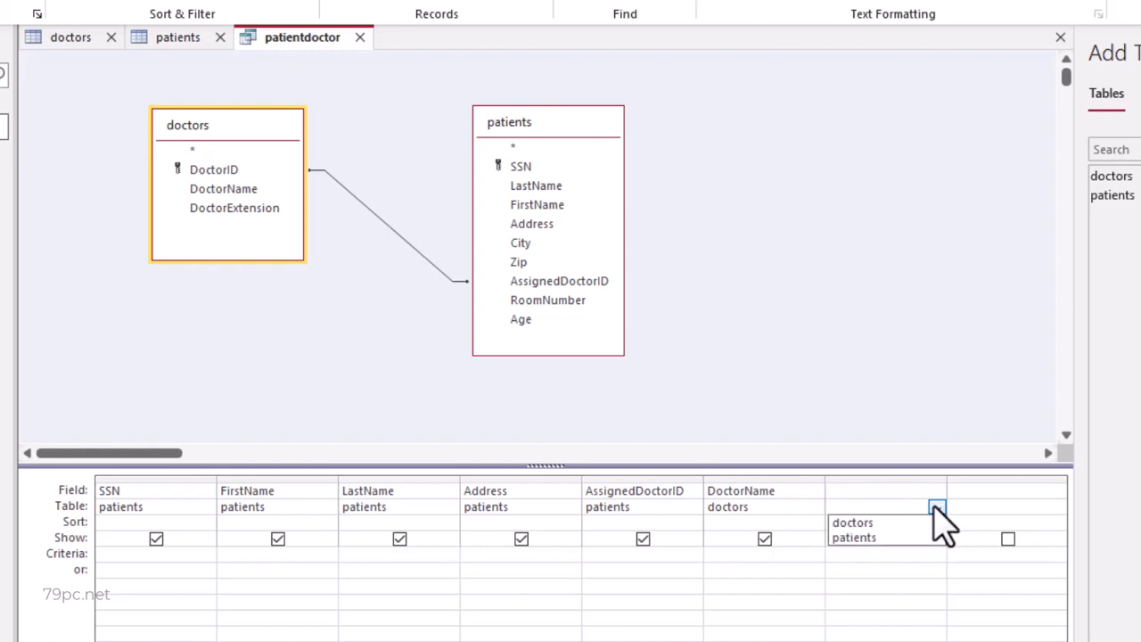
left_click(902, 523)
left_click(904, 522)
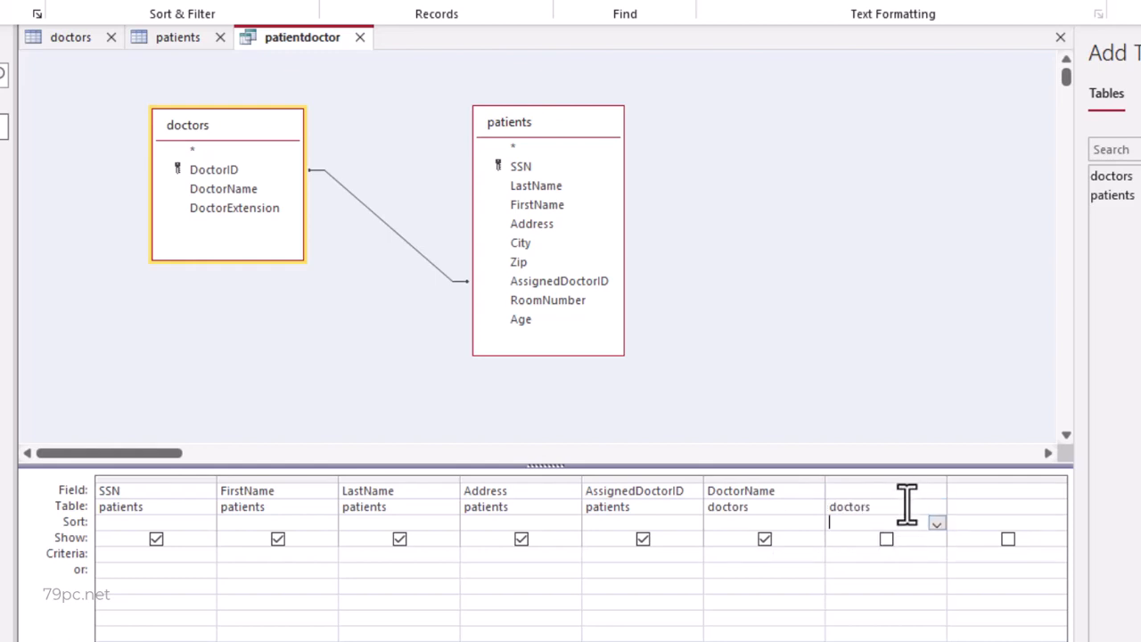
left_click(909, 490)
left_click(936, 491)
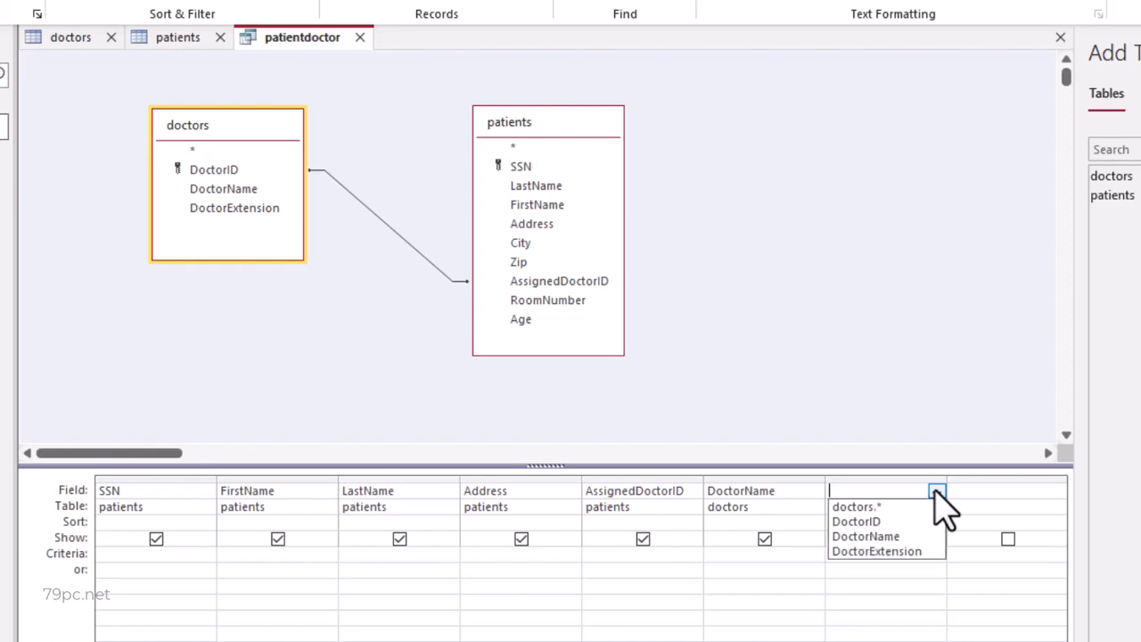
left_click(908, 551)
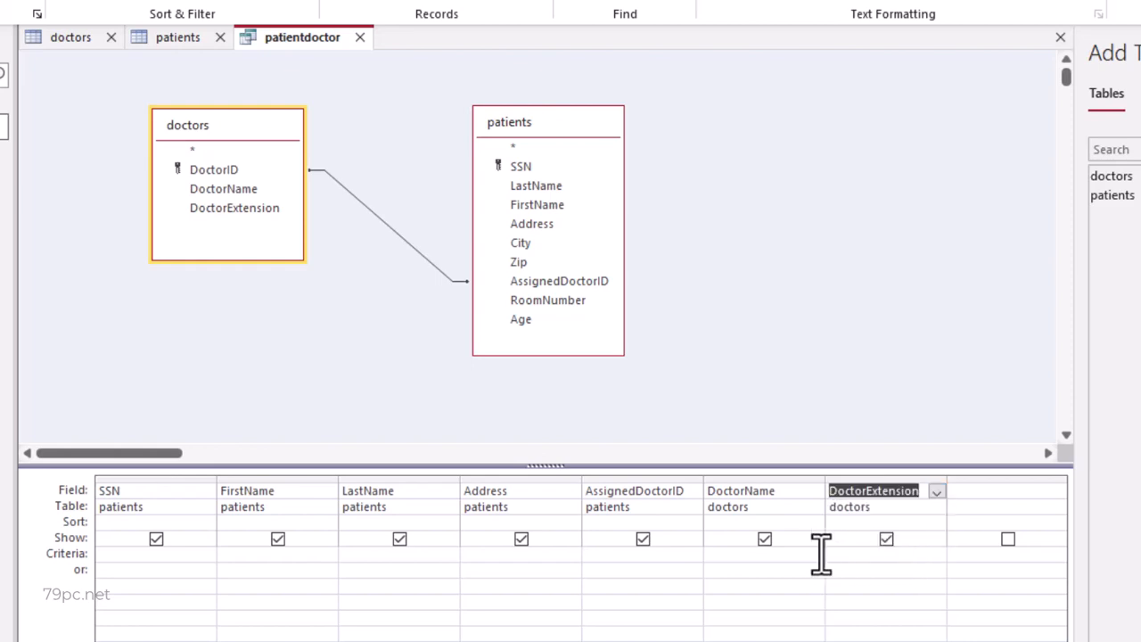
- Set alternative criteria 3, 7 and 11 for the AssignedDoctorID column, each on its own row
left_click(613, 554)
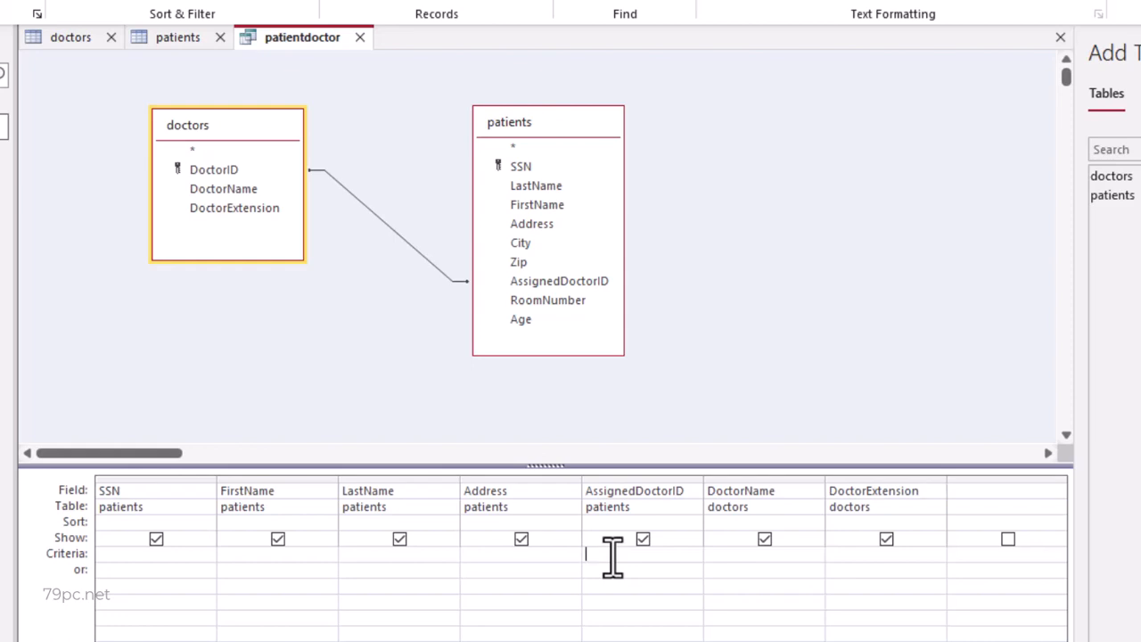
type("3")
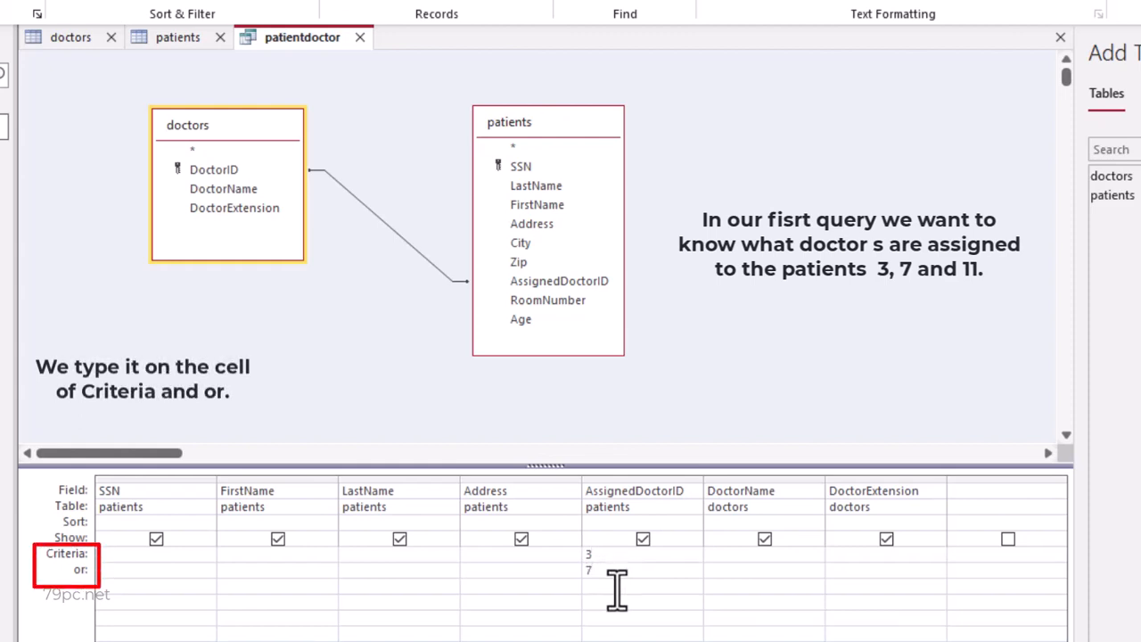
left_click(617, 586)
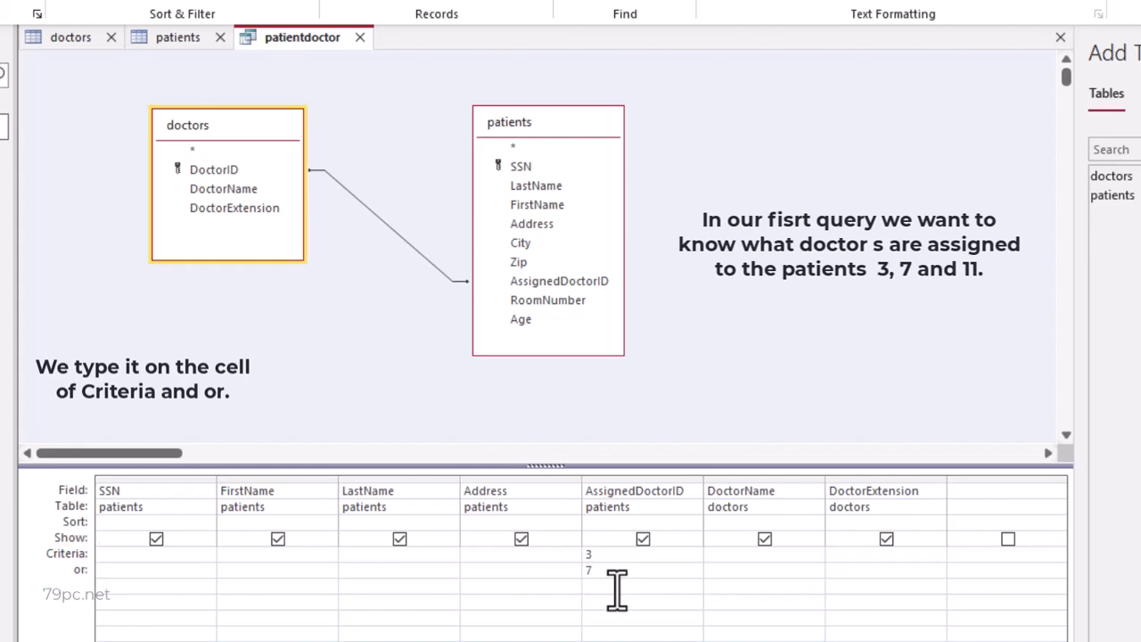
type("11")
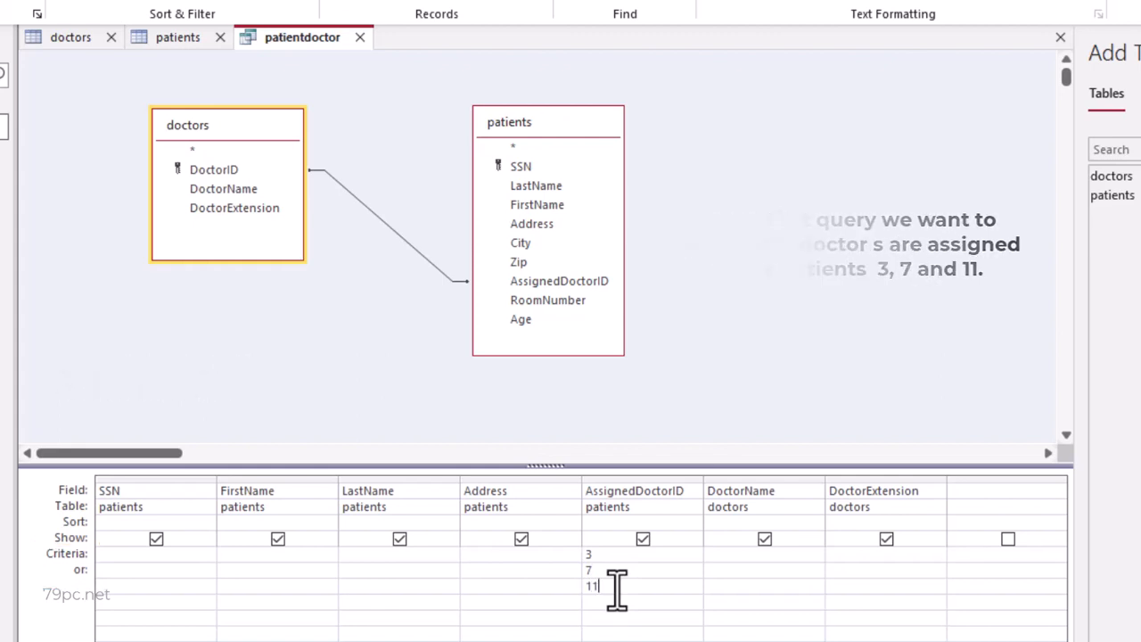
key("Return")
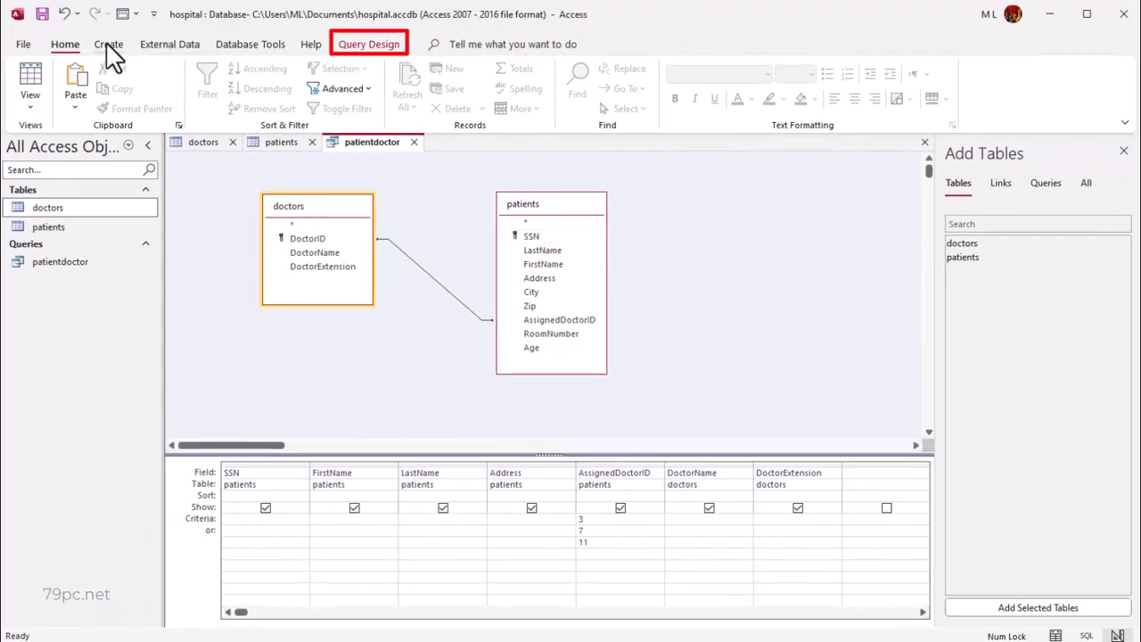
- Run the query and sort its results by AssignedDoctorID from smallest to largest
left_click(367, 45)
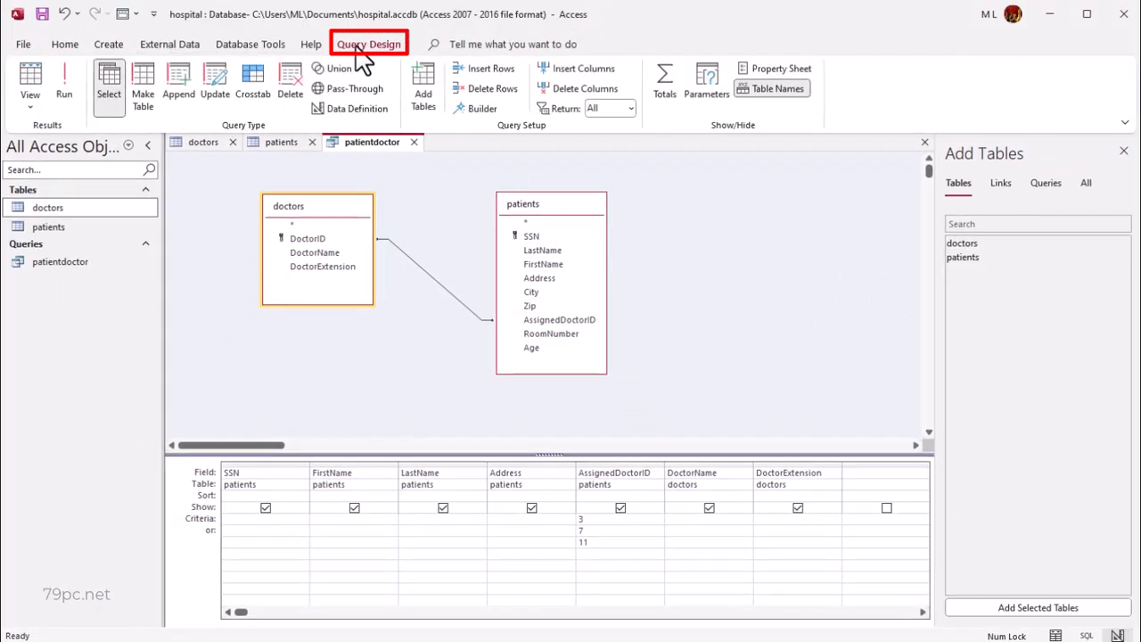
left_click(63, 79)
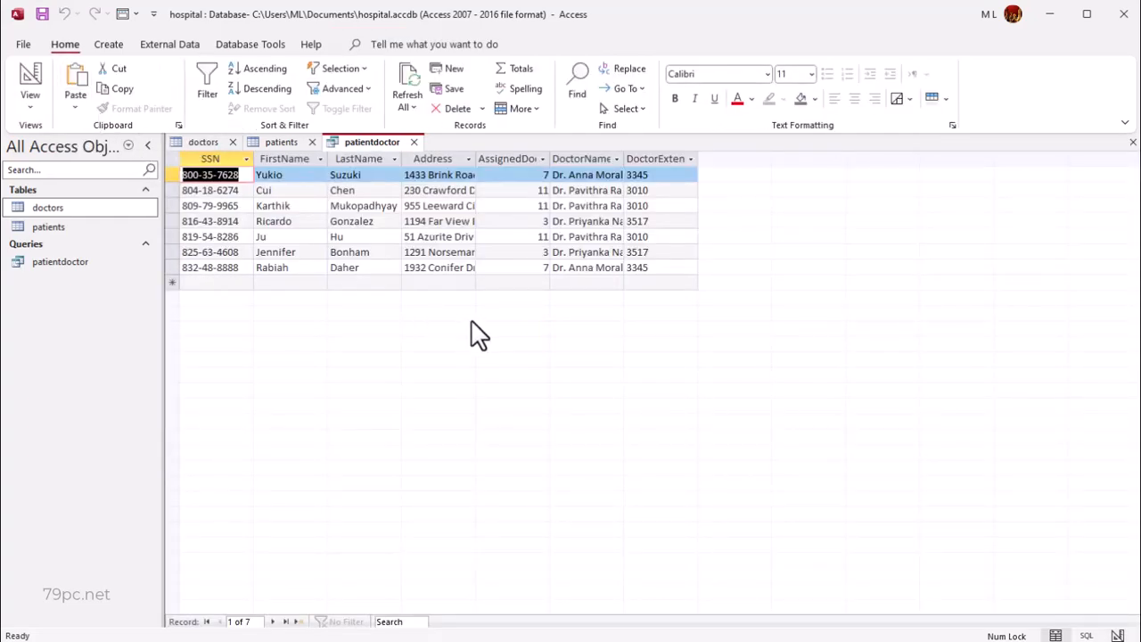
left_click(543, 159)
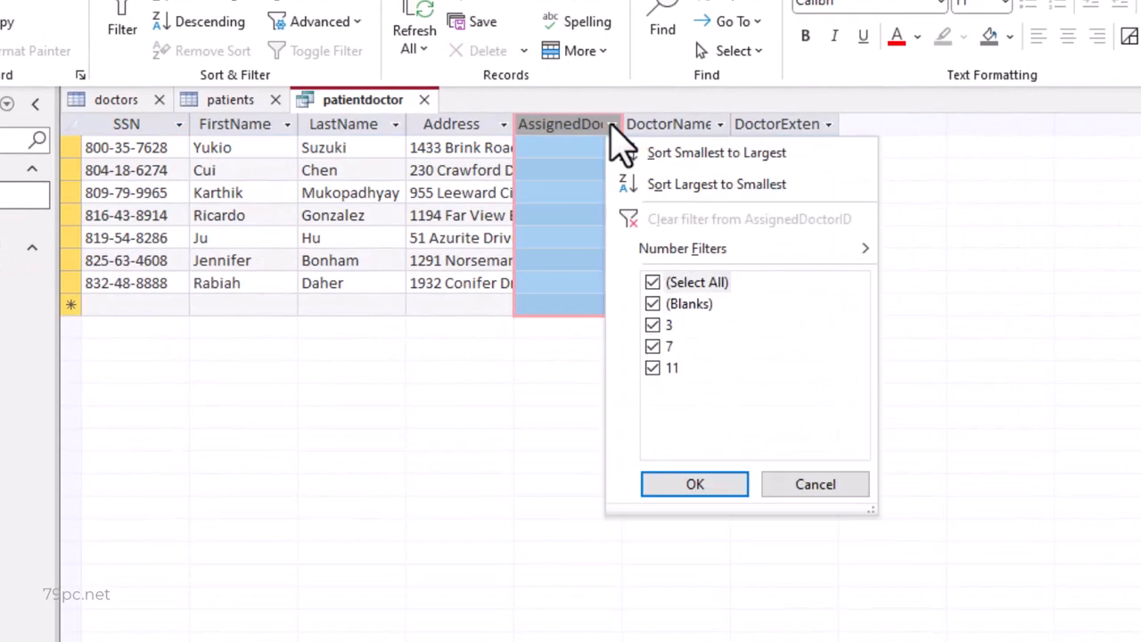
left_click(667, 151)
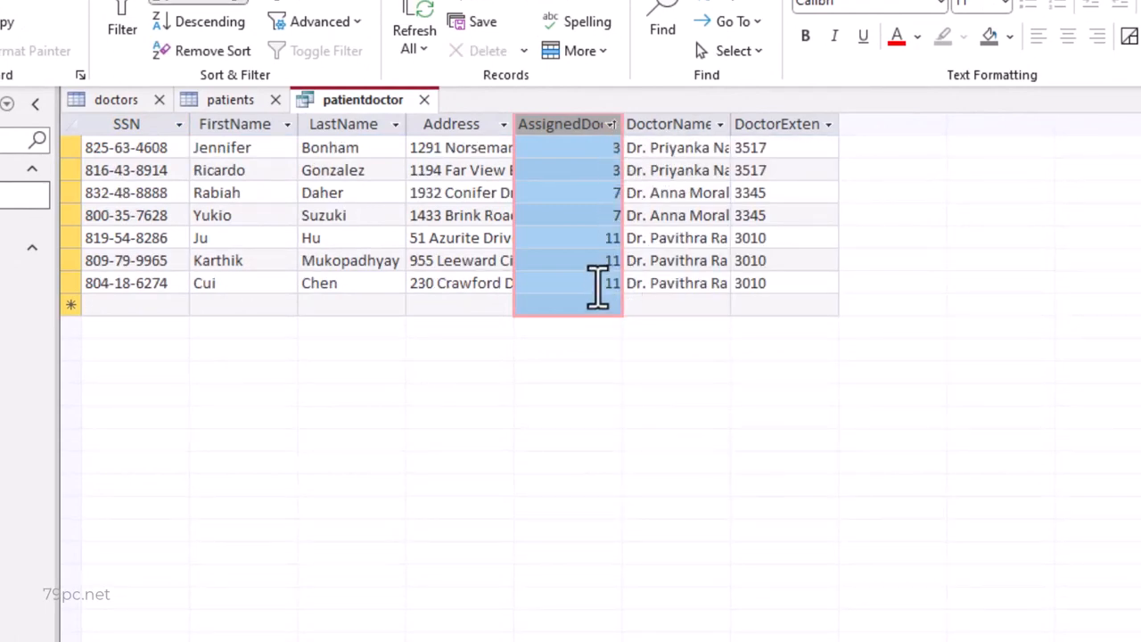
left_click(571, 306)
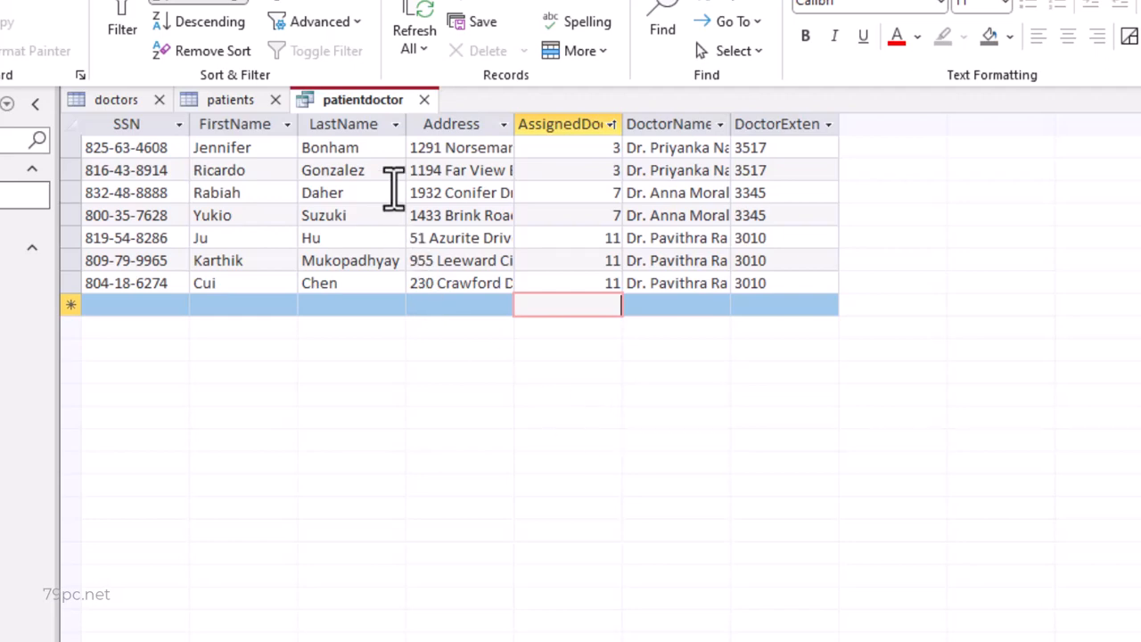
- Return the patientdoctor query to Design View and clear all the AssignedDoctorID criteria
right_click(384, 102)
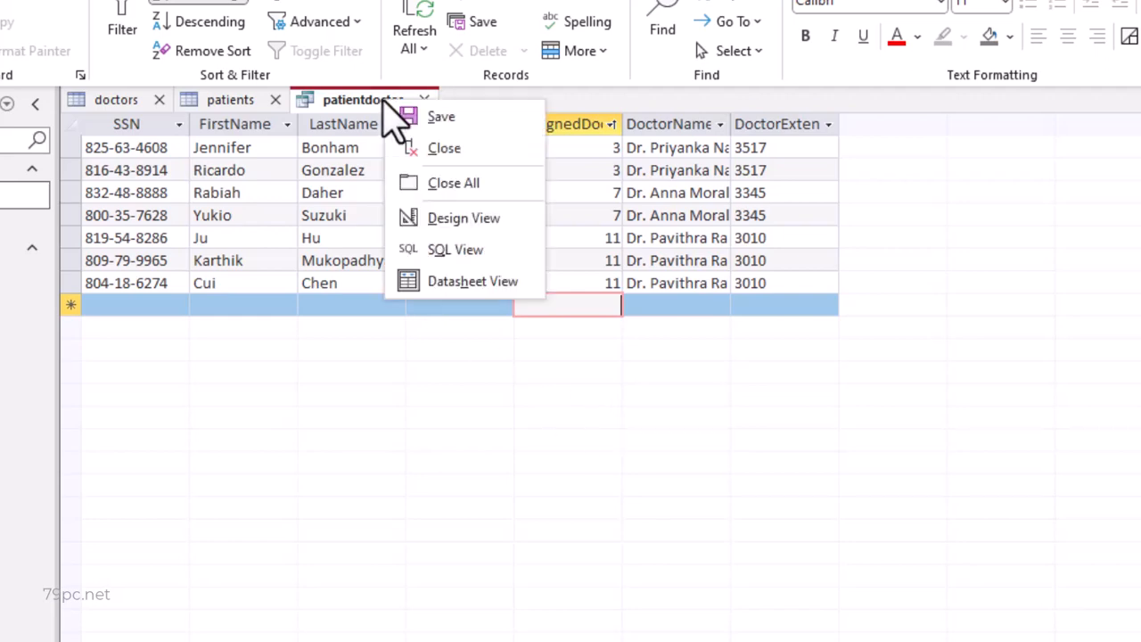
left_click(415, 224)
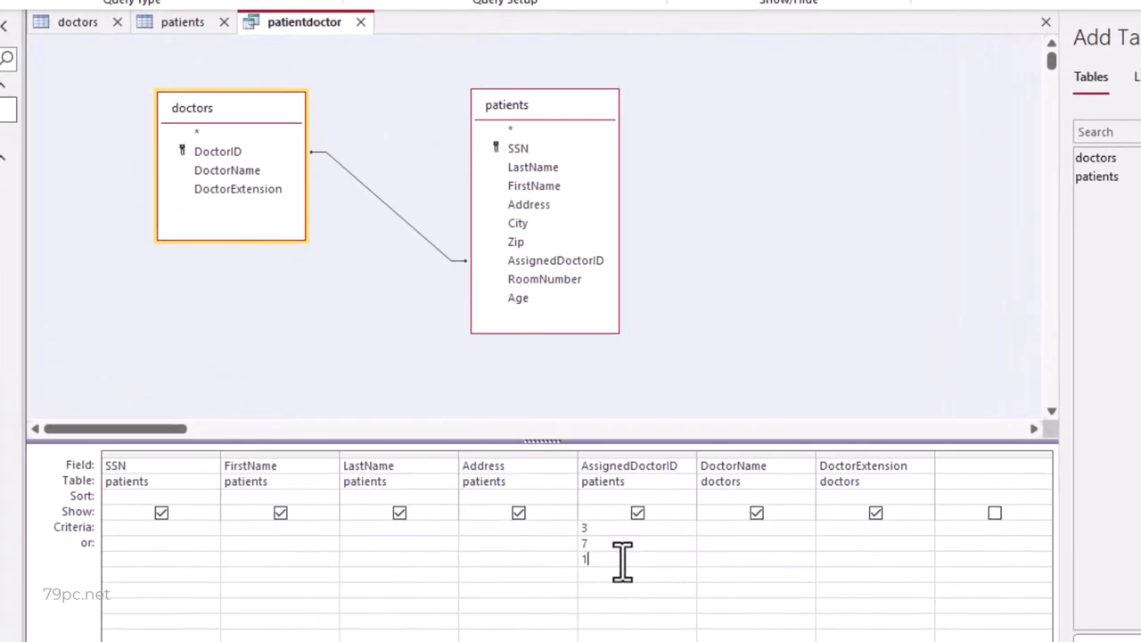
key("BackSpace")
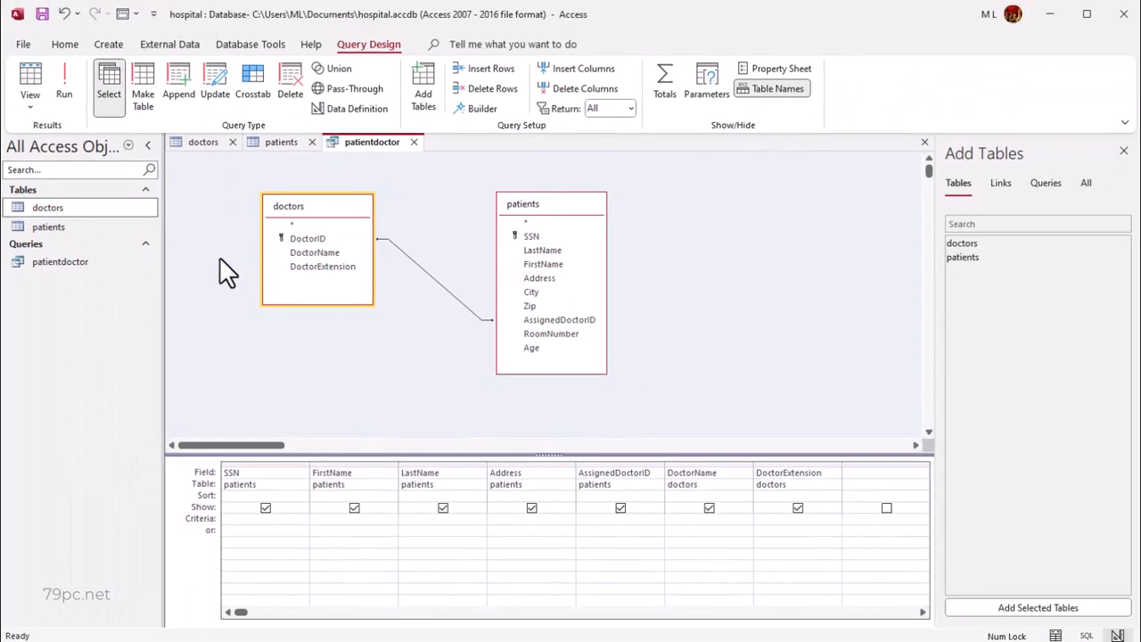
- Check the extensions in the doctors table, then run the patientdoctor query with 3613 as the DoctorExtension criterion
double_click(78, 211)
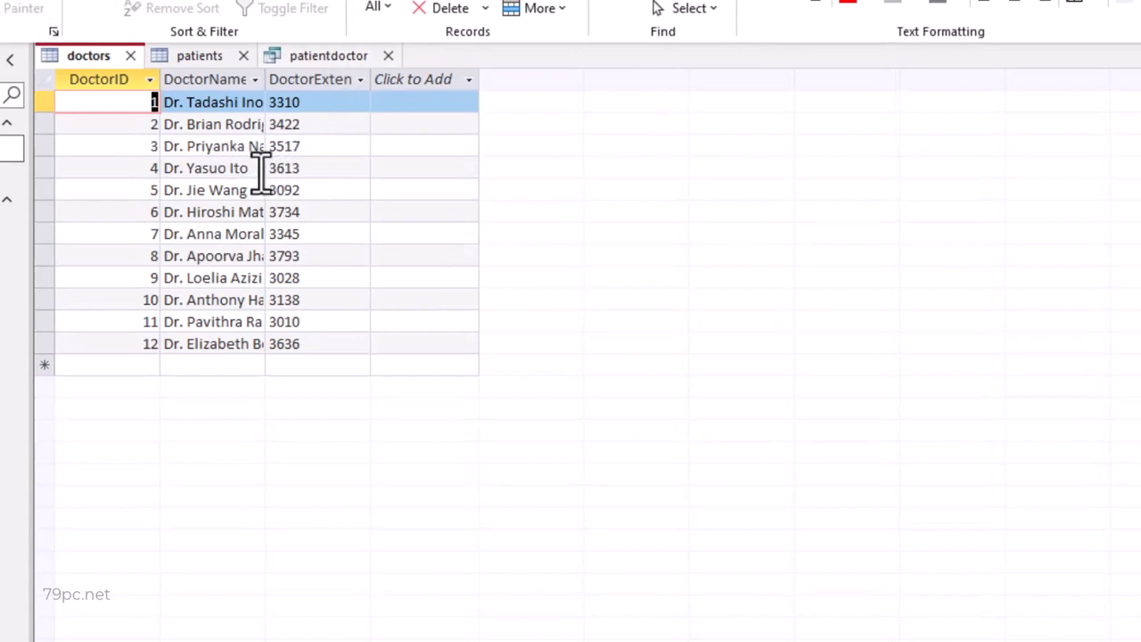
left_click(347, 56)
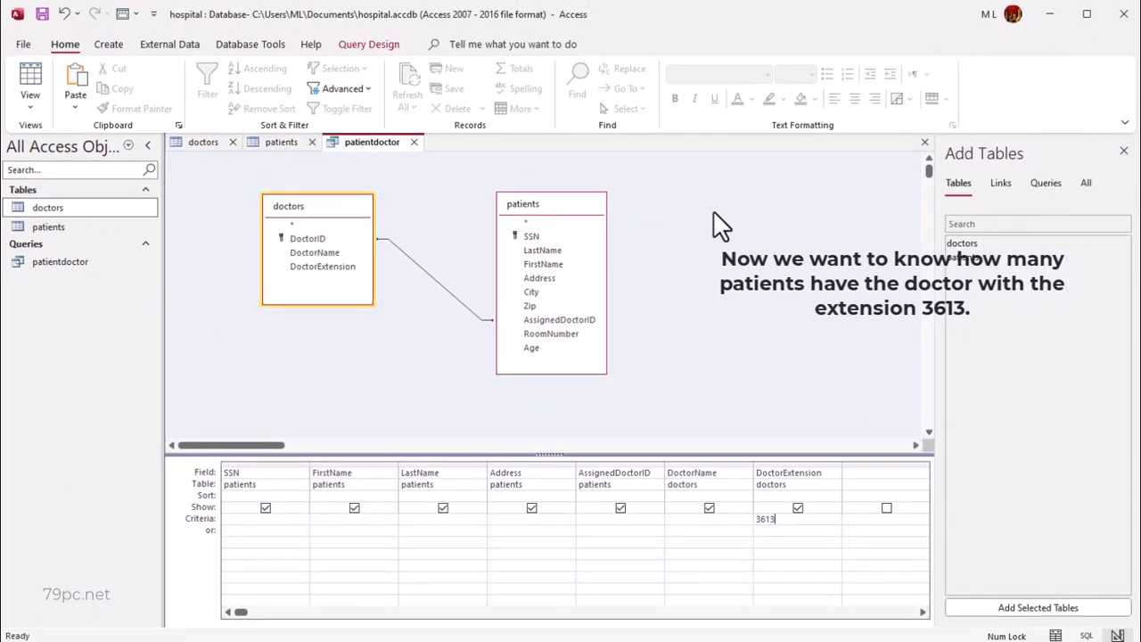
left_click(376, 49)
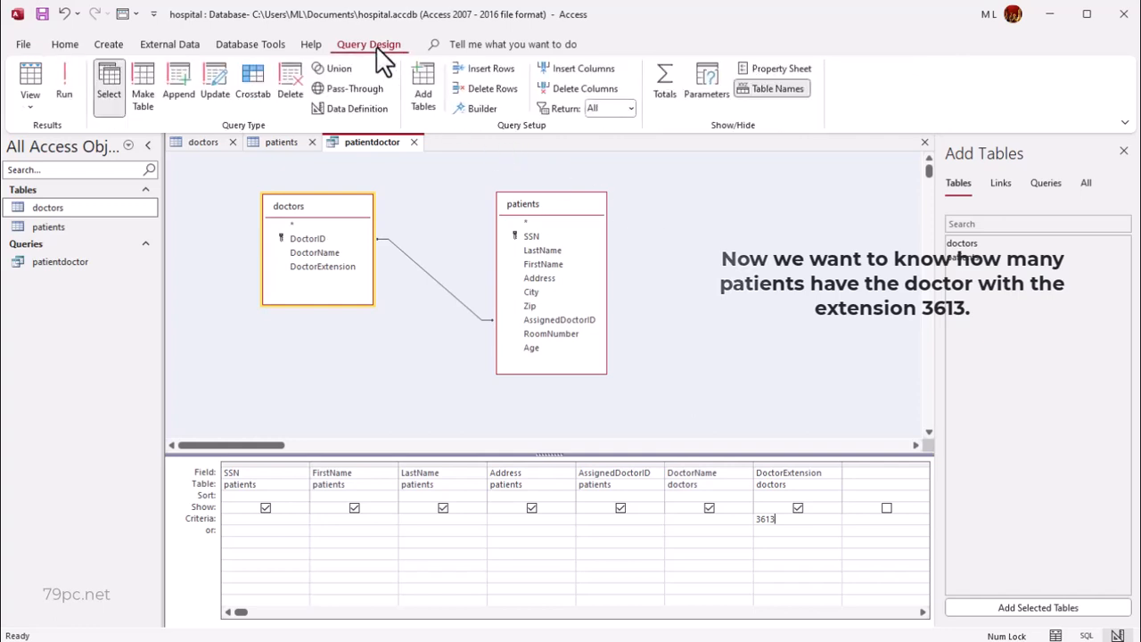
left_click(64, 82)
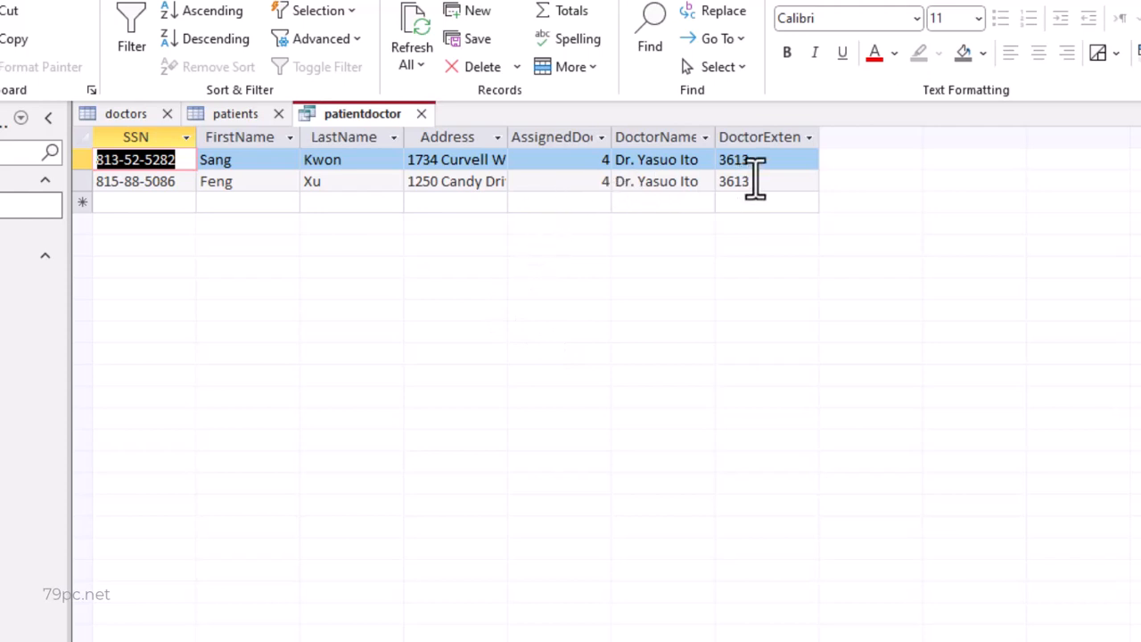
left_click(756, 181)
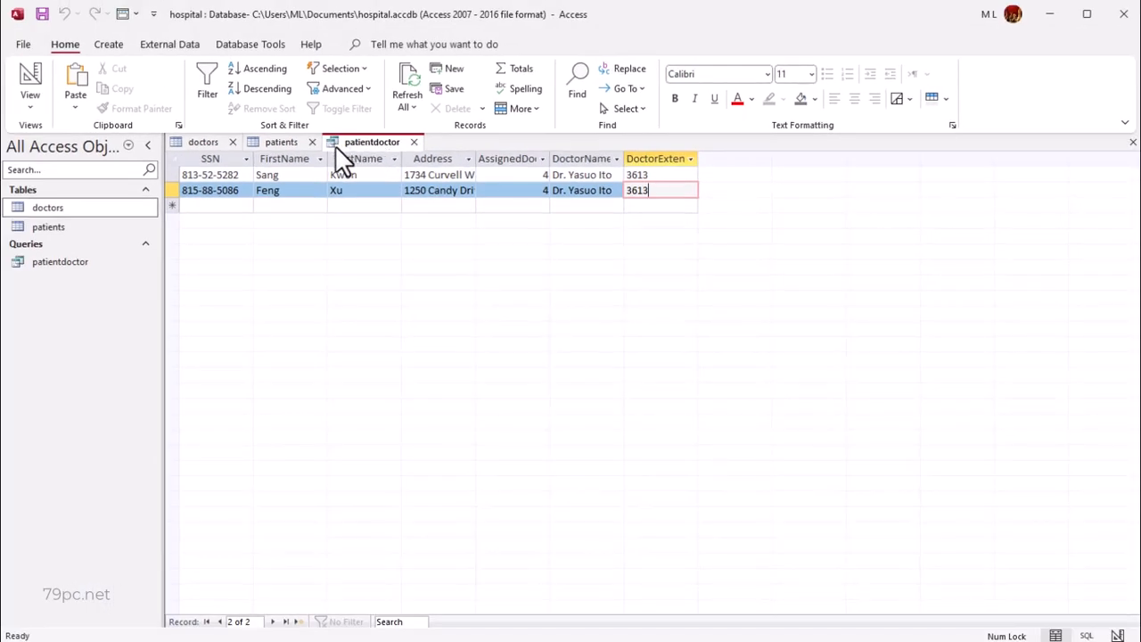
- Open the patients table and select the last name of the patient in room 153
left_click(65, 234)
double_click(65, 234)
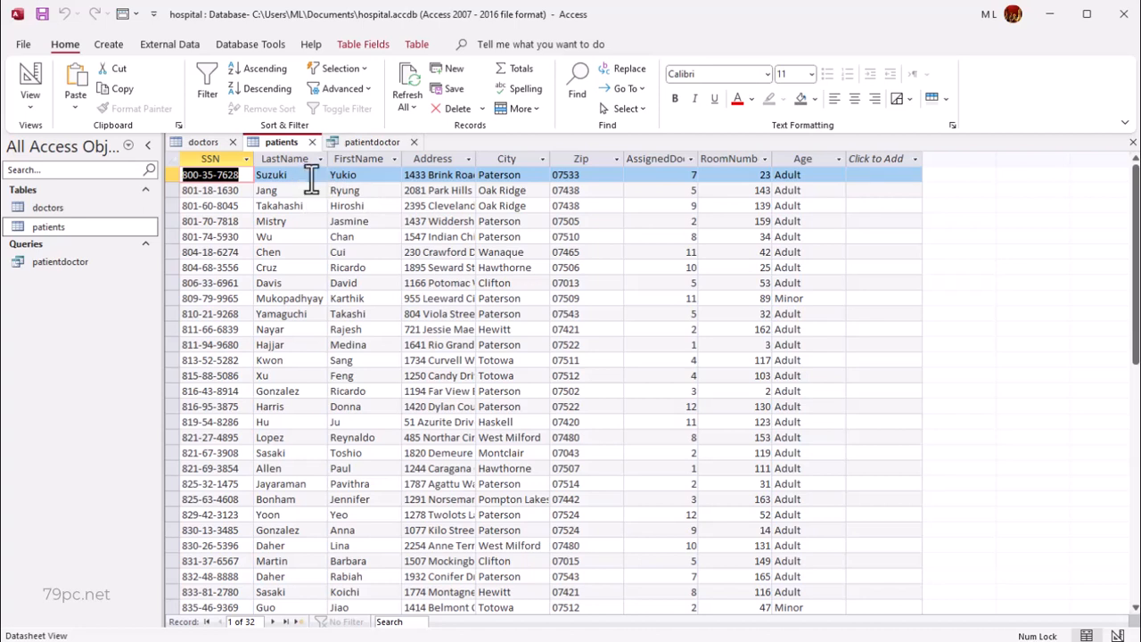
left_click(305, 437)
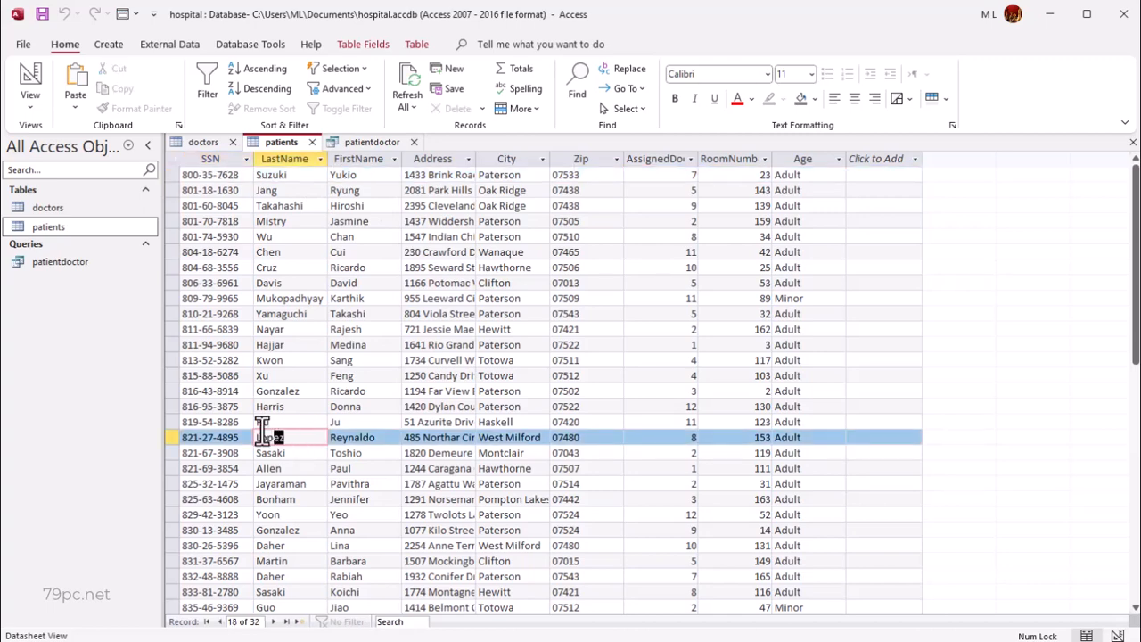
left_click_drag(257, 437, 308, 438)
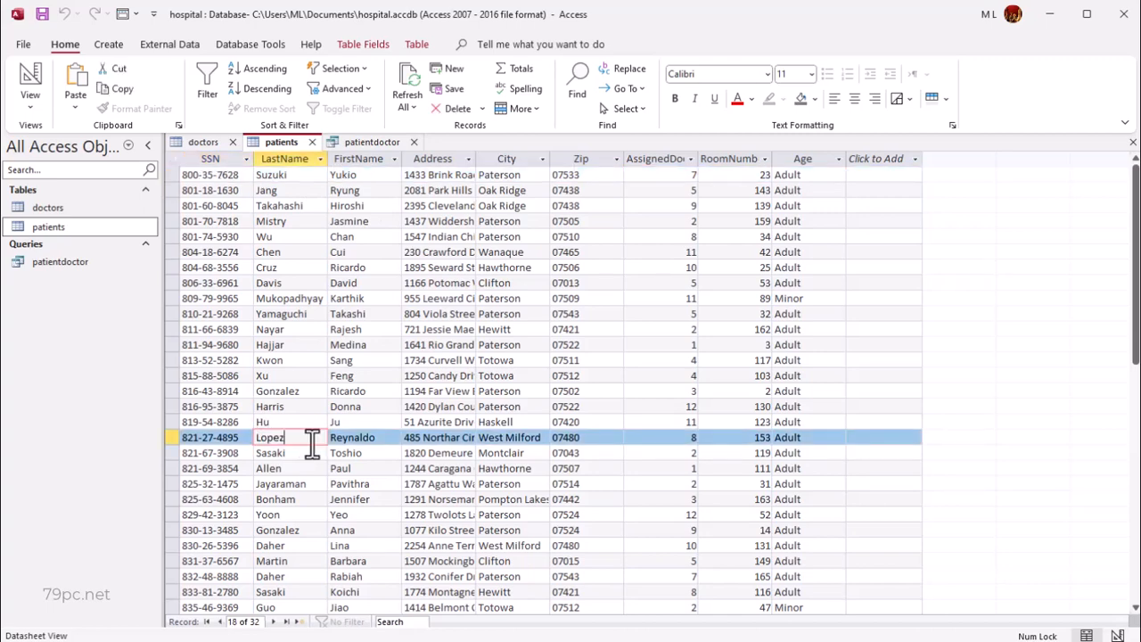
- Return the patientdoctor query to Design View and clear the 3613 criterion from the DoctorExtension field
left_click(372, 141)
right_click(372, 141)
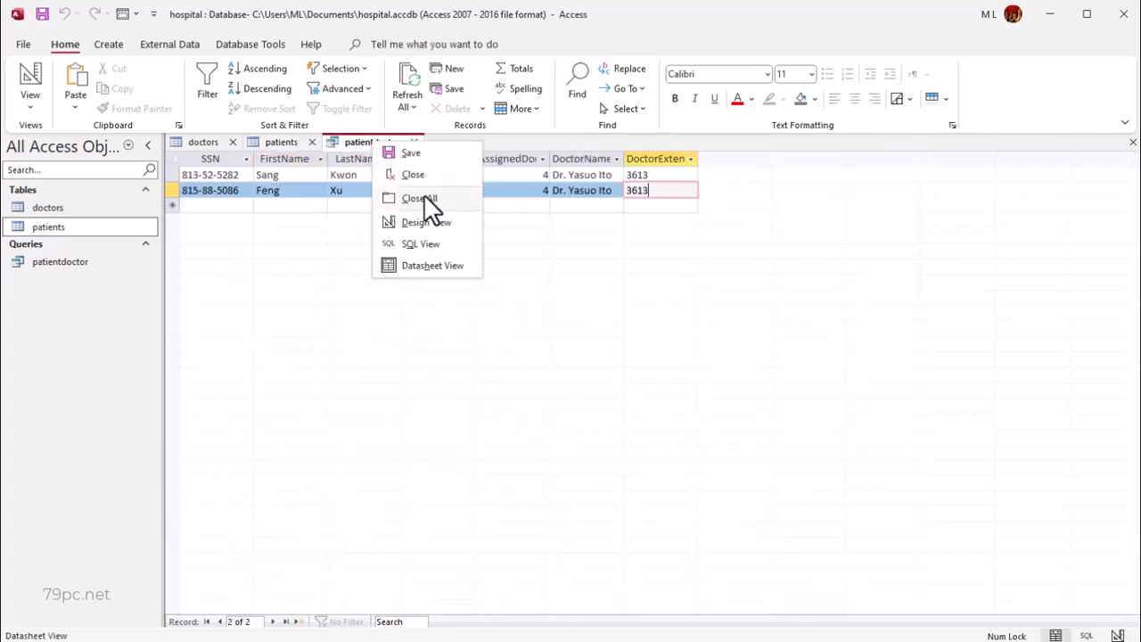
left_click(428, 222)
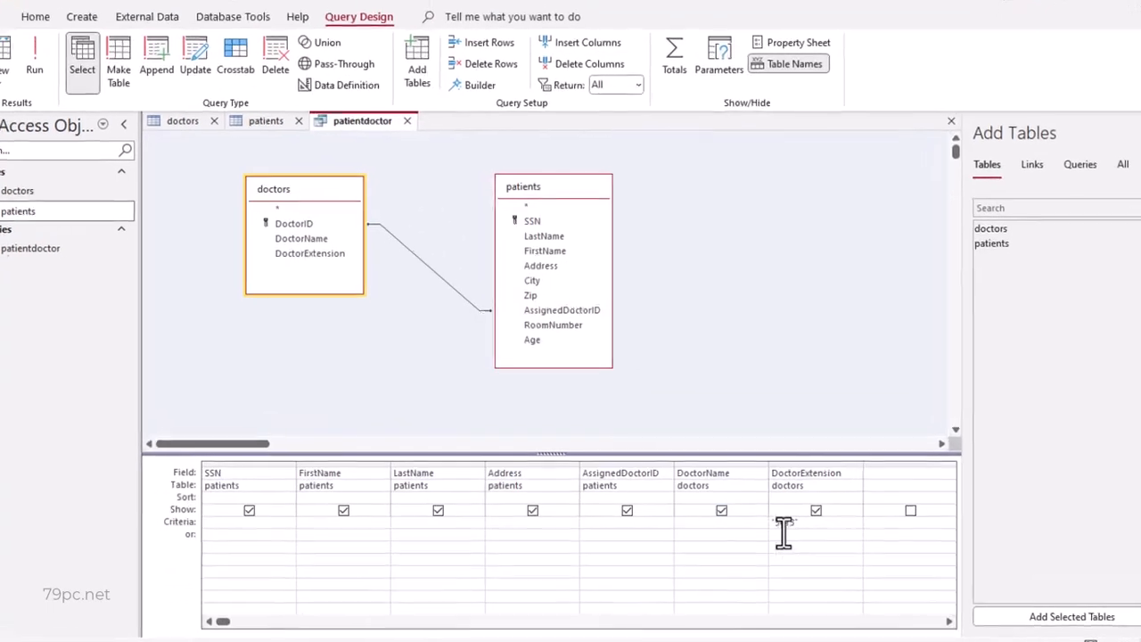
left_click(783, 527)
type("\"3613\"")
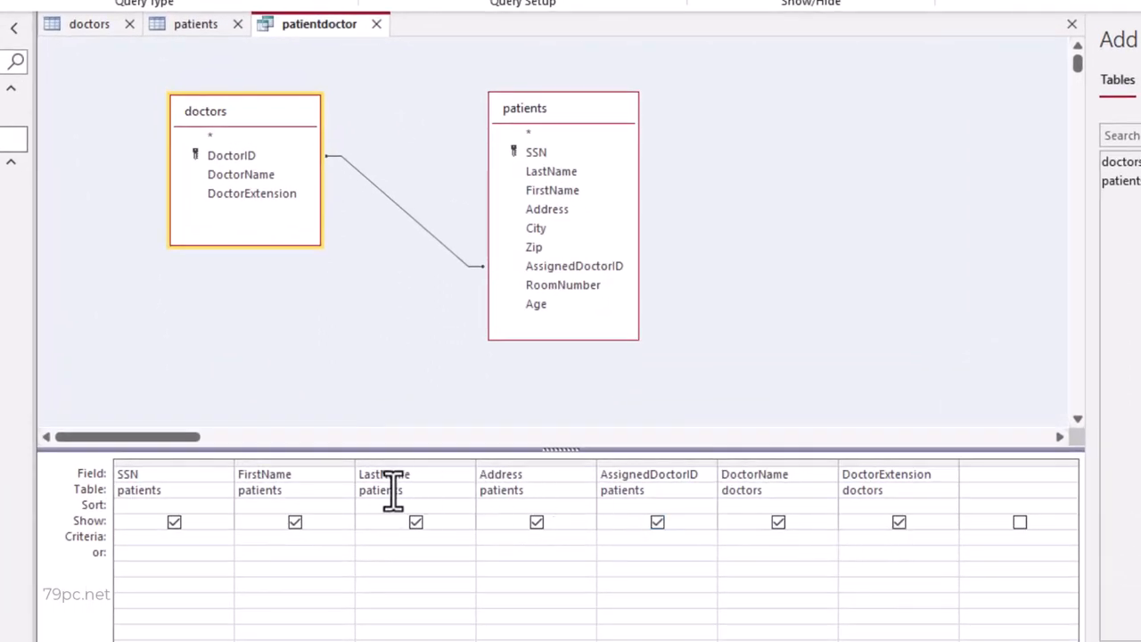
- Enter the two patients' last names as alternative criteria for the LastName field, one in the Criteria row and one in the or row
left_click(407, 542)
type("suzuki")
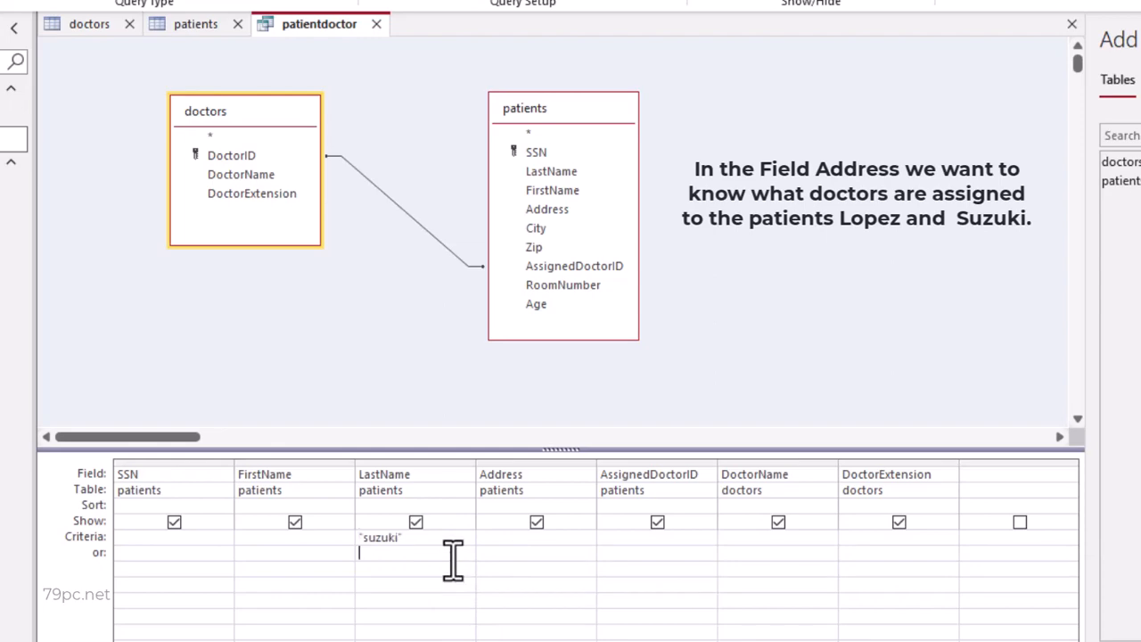
type("lopez")
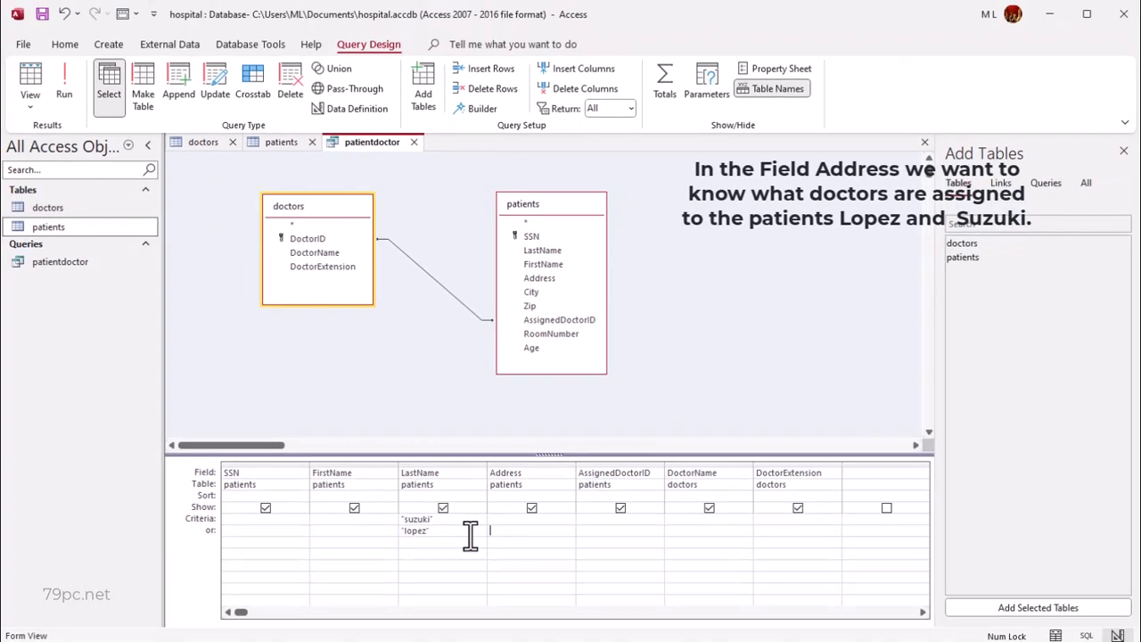
- Run the patientdoctor query and widen the DoctorName column to fit the doctors' full names
left_click(61, 68)
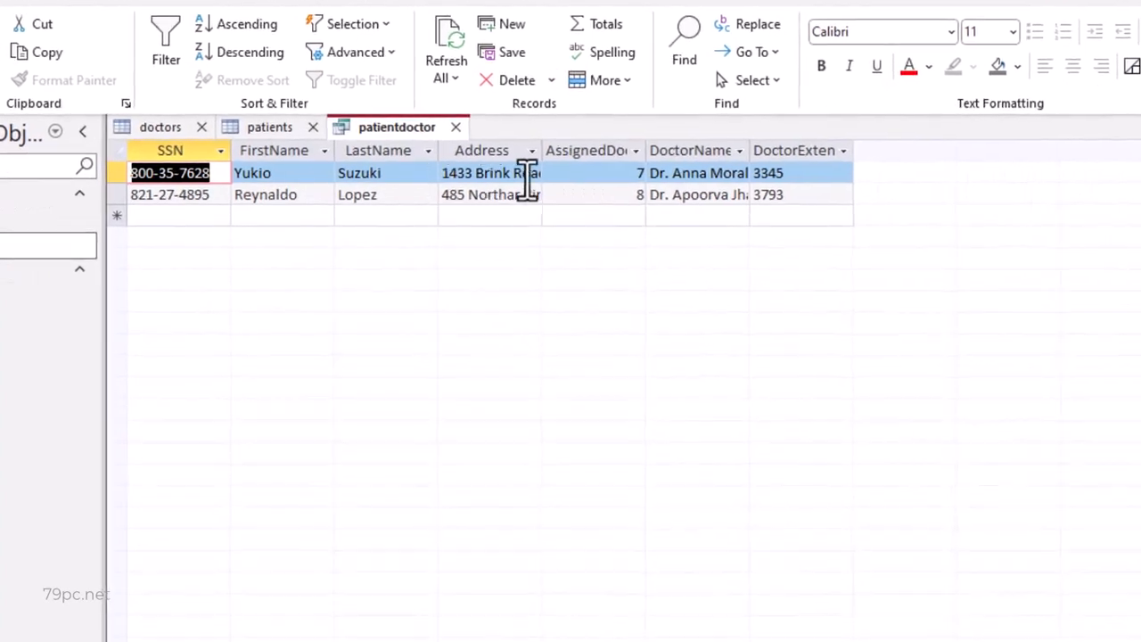
left_click_drag(752, 150, 803, 150)
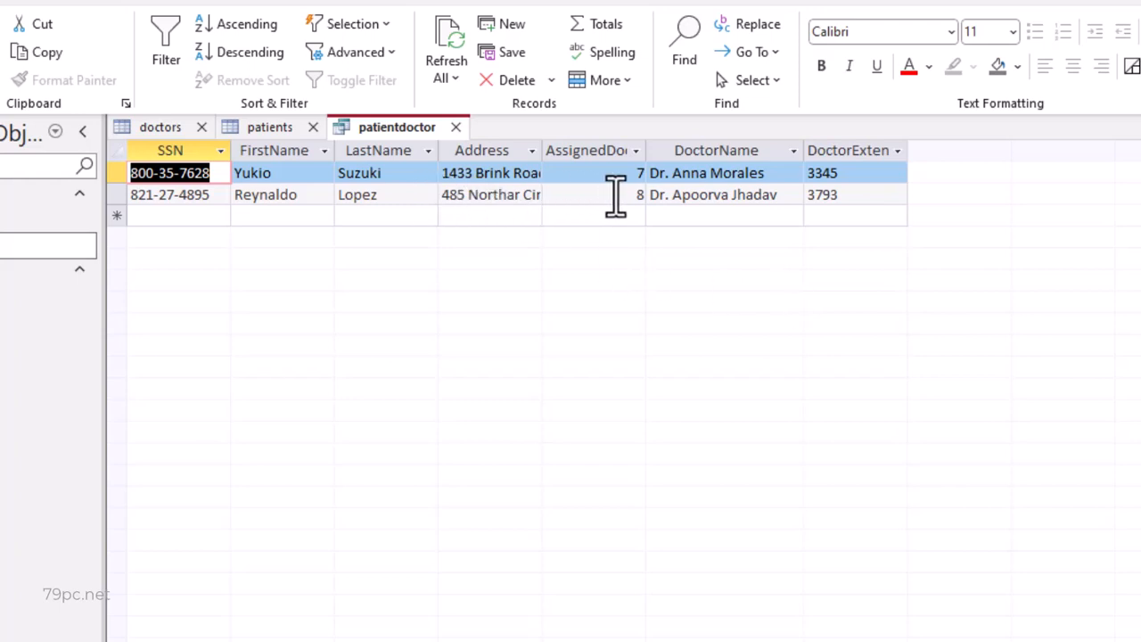
left_click(615, 196)
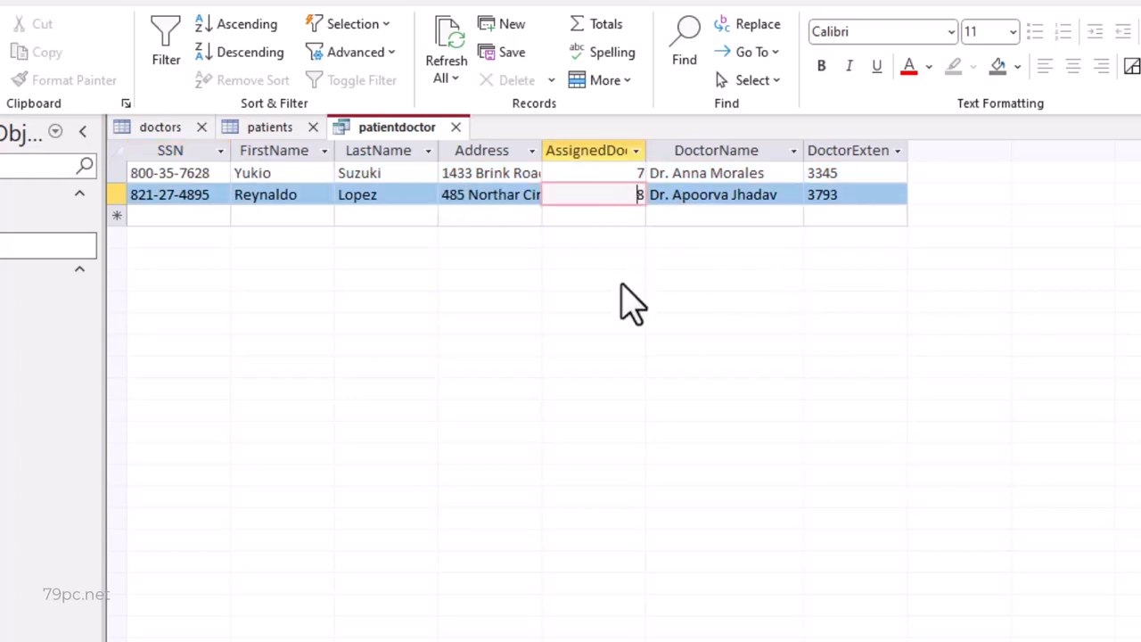